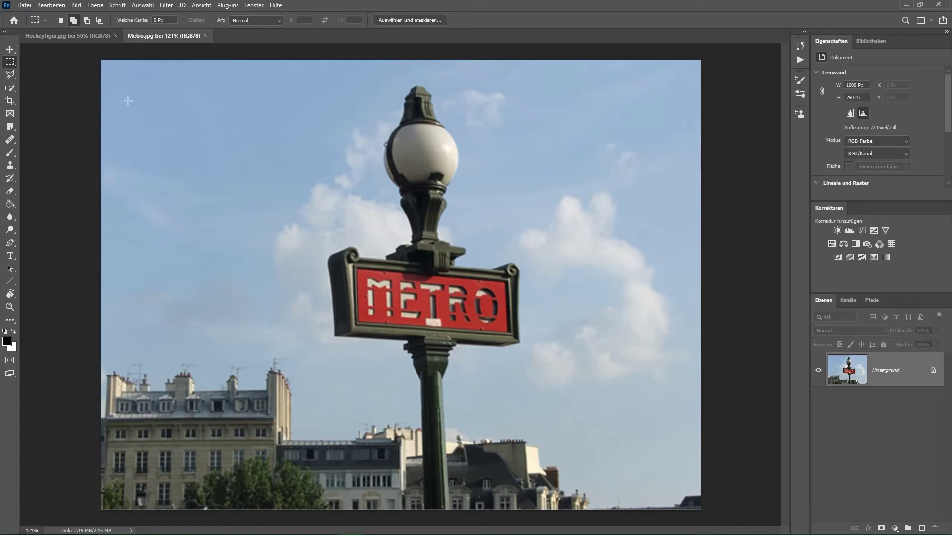
Browse the marquee and lasso tool variants.
right_click(10, 62)
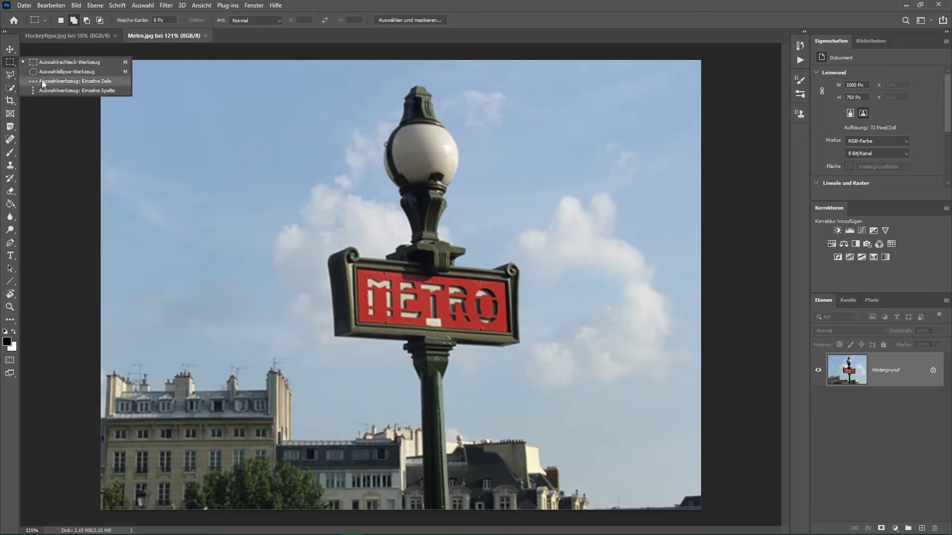
left_click(44, 61)
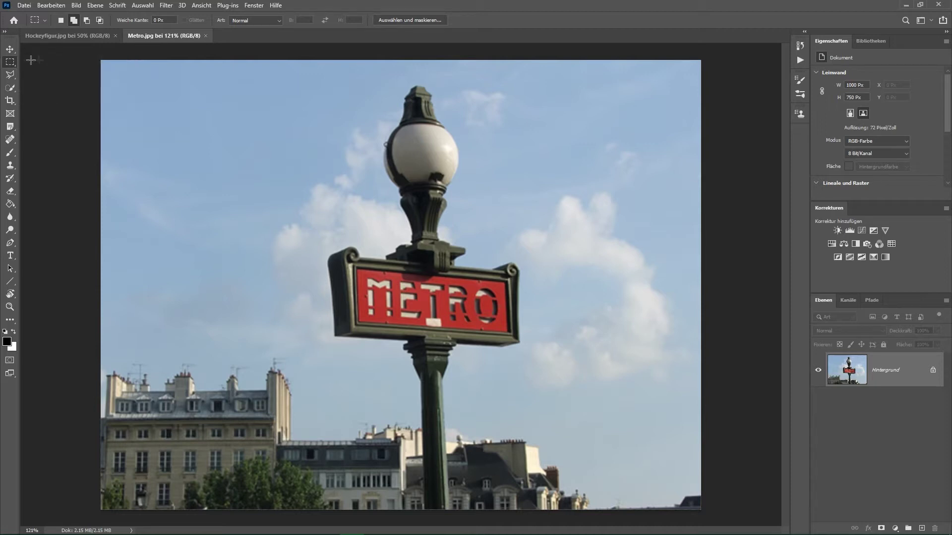
left_click(9, 78)
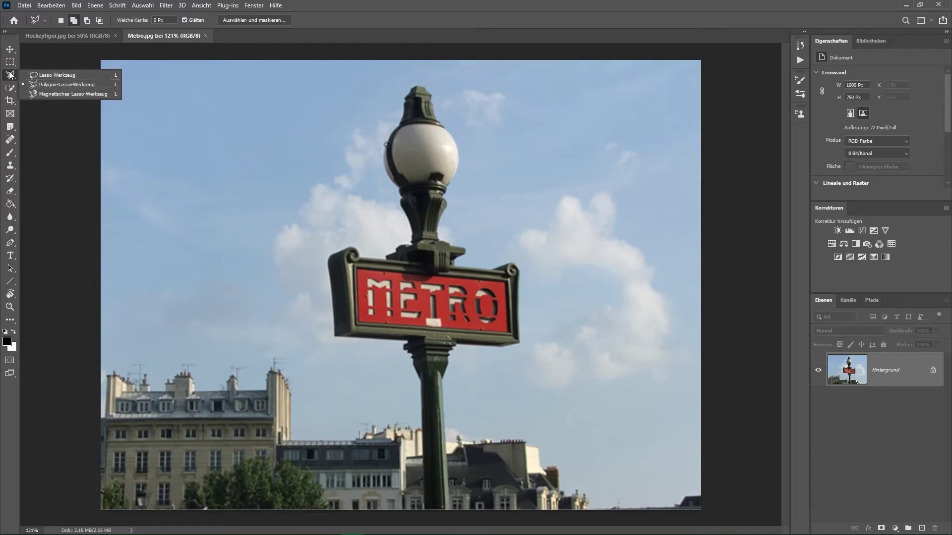
Pick Quick Selection, then switch to the Object Selection tool.
left_click(11, 92)
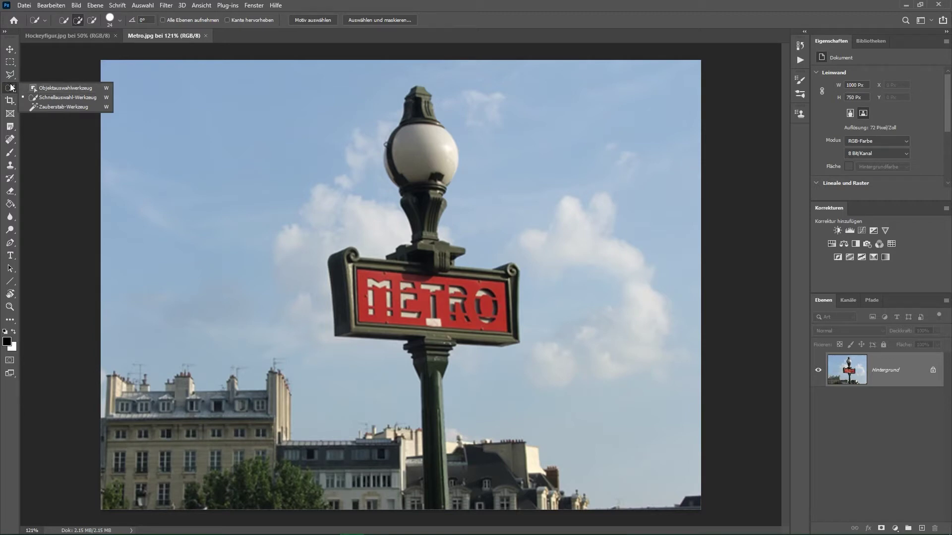
left_click(191, 70)
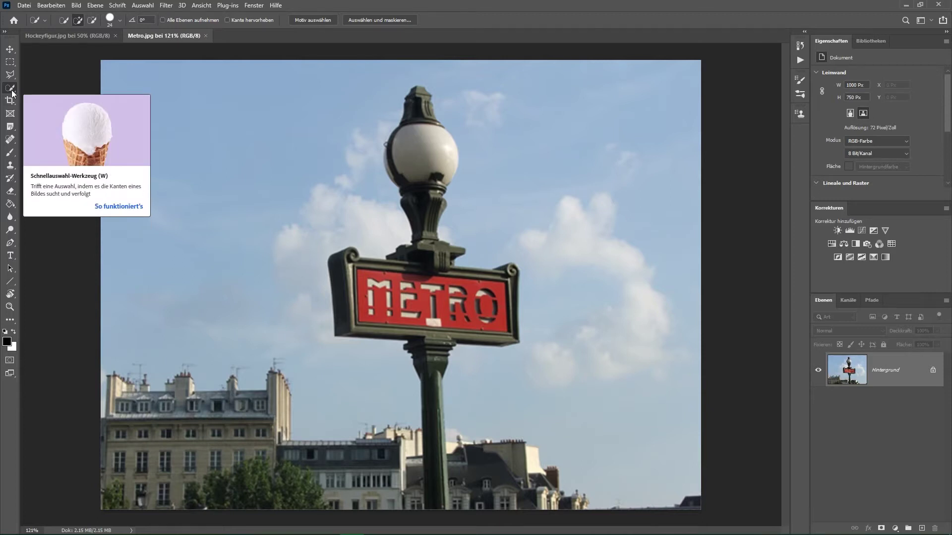
right_click(12, 93)
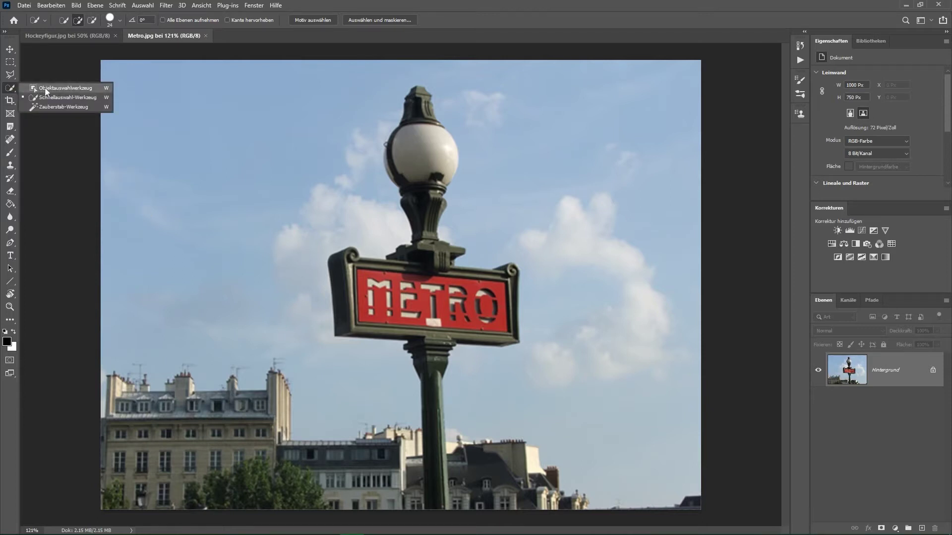
left_click(47, 87)
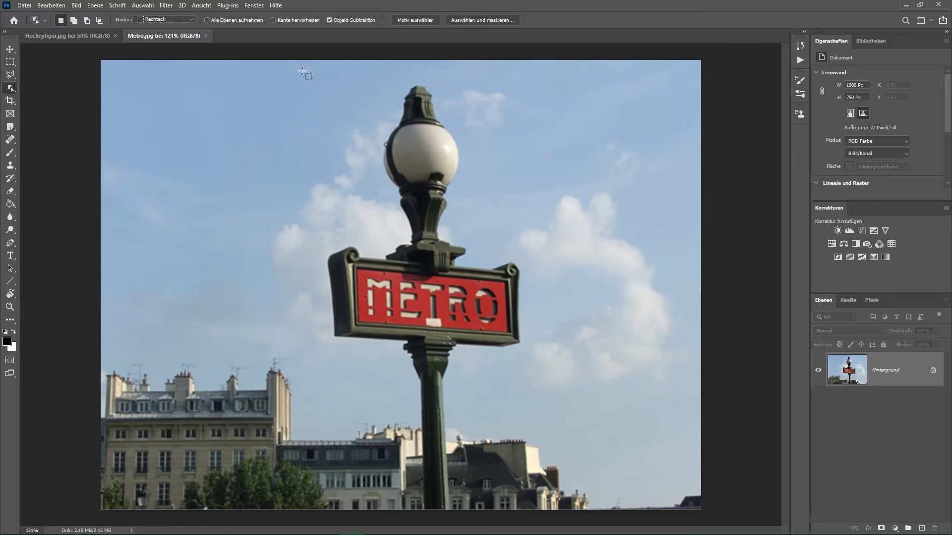
mouse_move(302, 72)
left_mouse_down()
mouse_move(538, 346)
mouse_move(557, 508)
left_mouse_up()
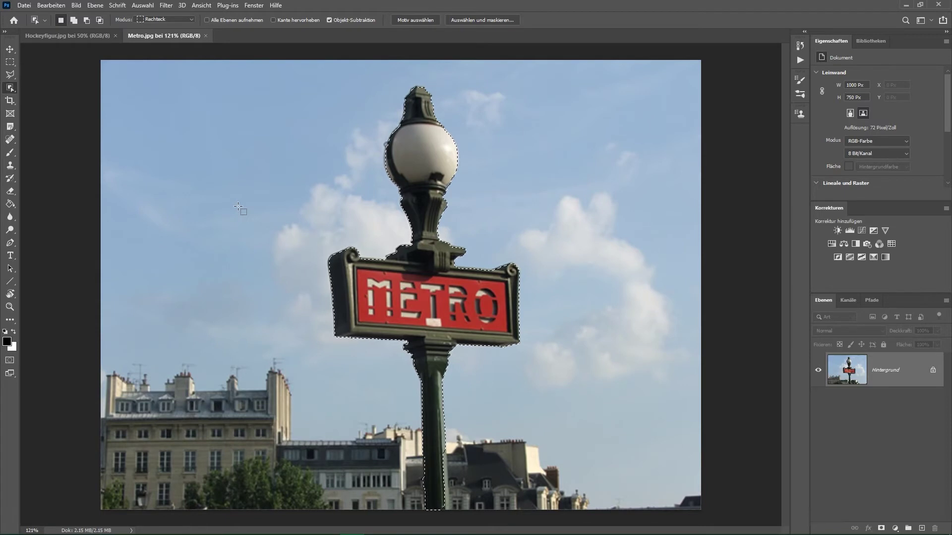
left_click(145, 7)
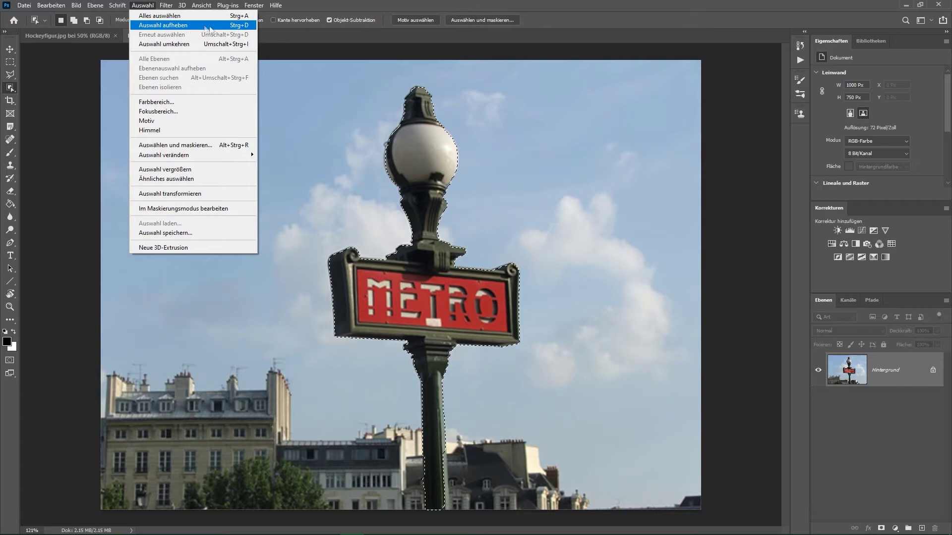
left_click(241, 27)
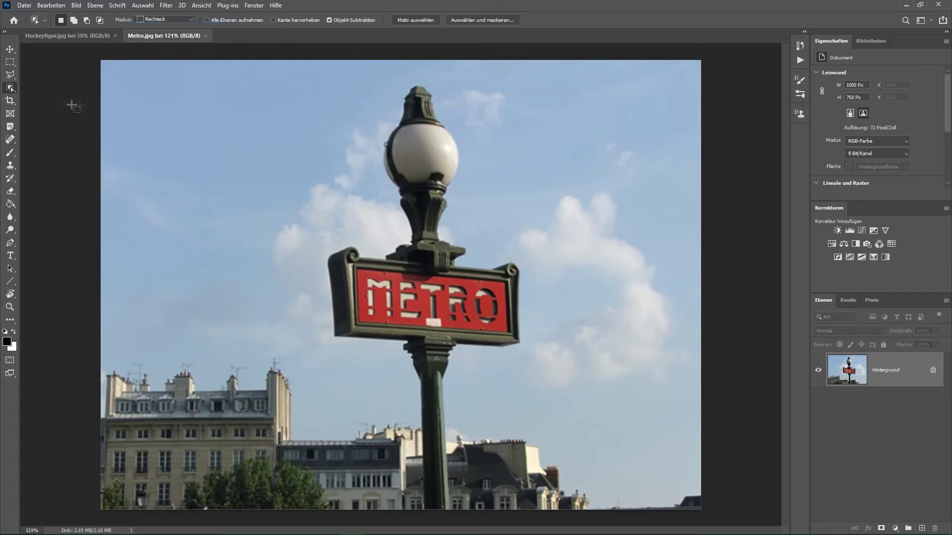
With Quick Selection, paint over the lamp, METRO sign and pole down to its base.
right_click(11, 92)
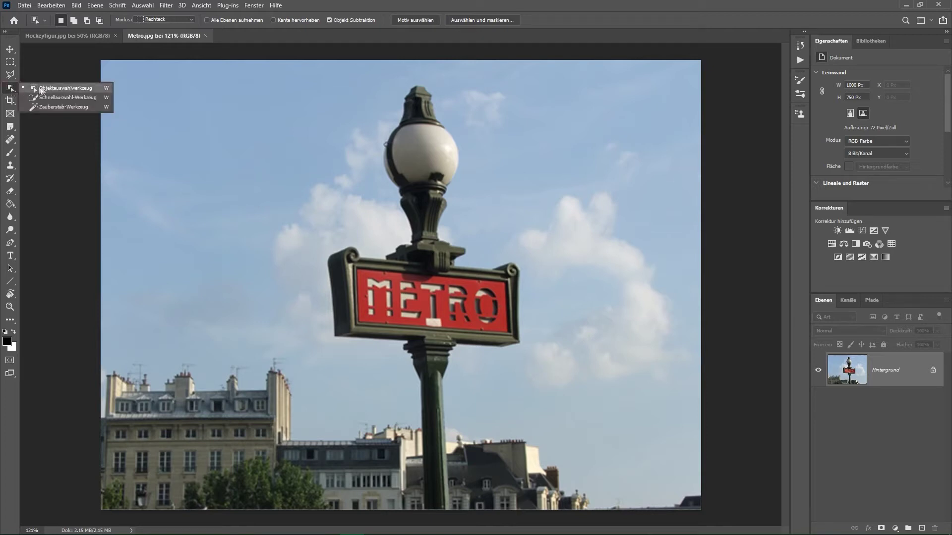
left_click(49, 95)
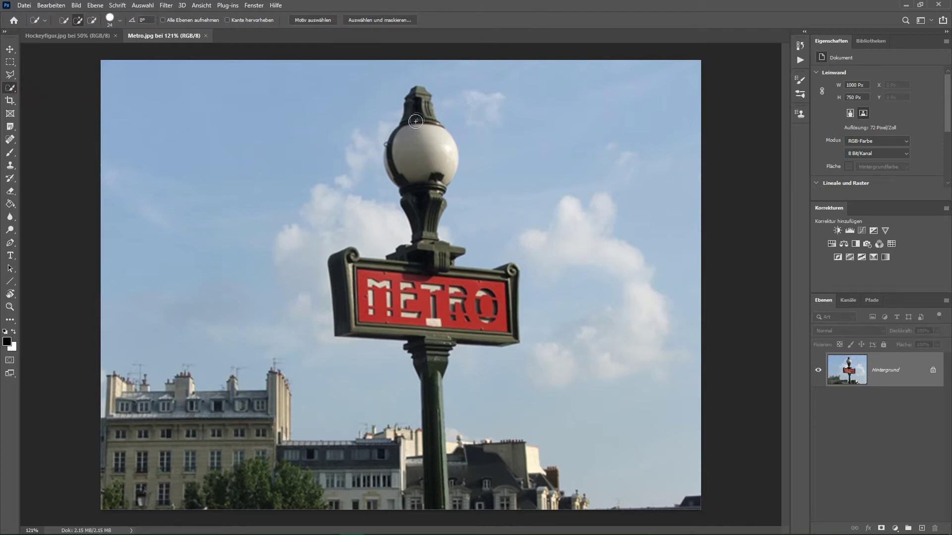
mouse_move(417, 115)
left_mouse_down()
mouse_move(433, 264)
mouse_move(480, 315)
left_mouse_up()
mouse_move(494, 290)
left_mouse_down()
mouse_move(434, 383)
mouse_move(436, 437)
left_mouse_up()
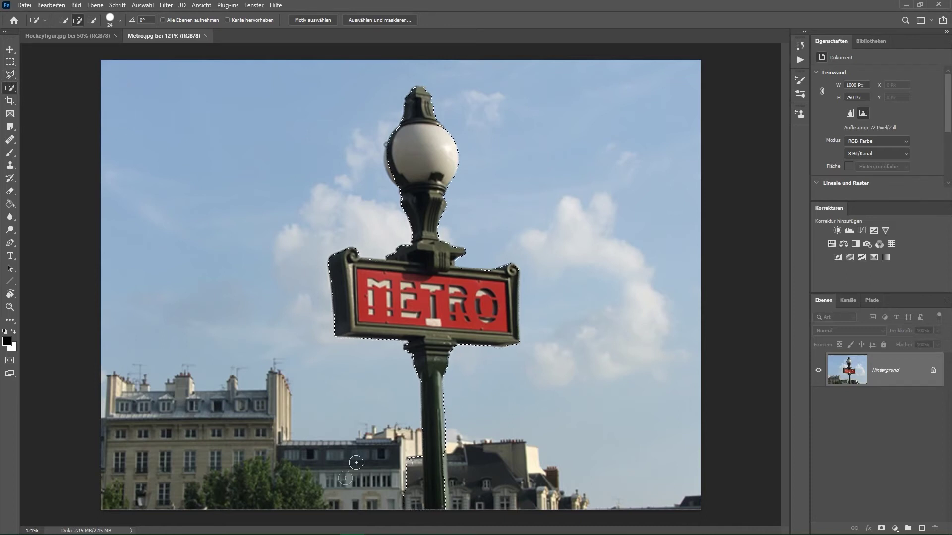
scroll(356, 463, "up", 5)
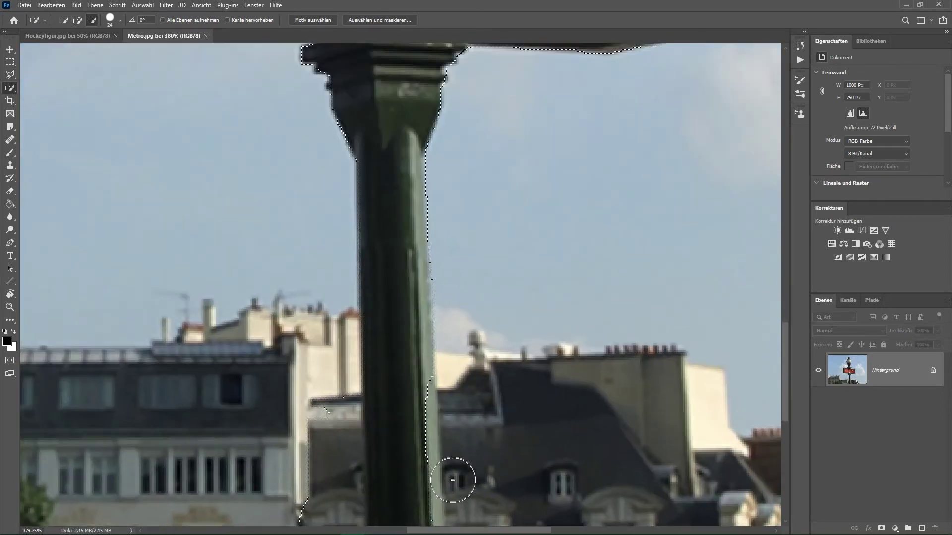
Zoom in on the lower pole and pick the Polygonal Lasso tool.
scroll(453, 480, "down", 5)
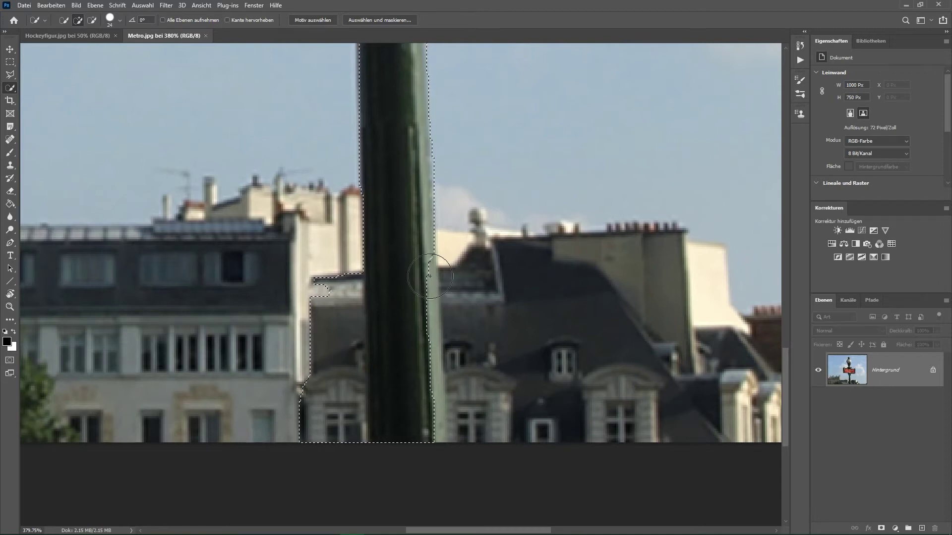
left_click(10, 75)
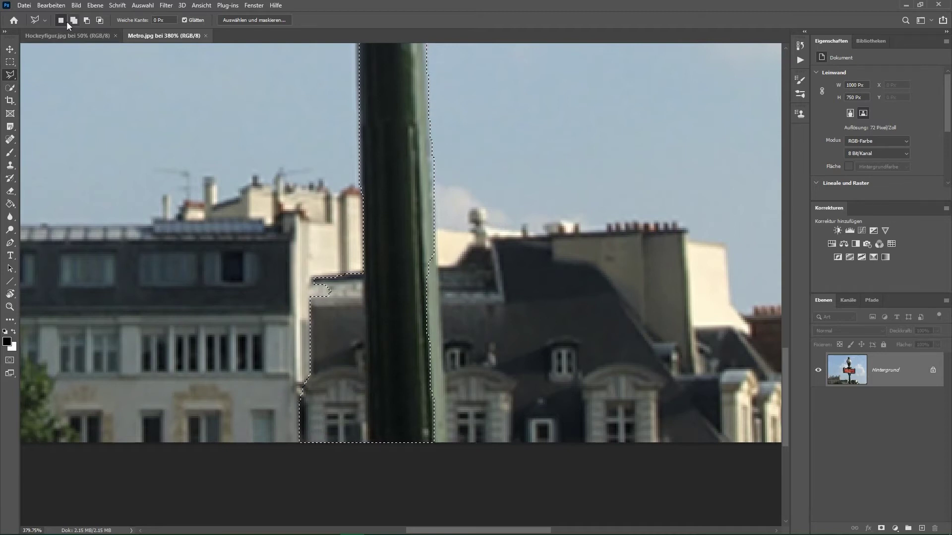
Draw a stray polygonal lasso selection, then undo it.
left_click(166, 88)
left_click(118, 194)
left_click(282, 252)
left_click(334, 163)
double_click(226, 90)
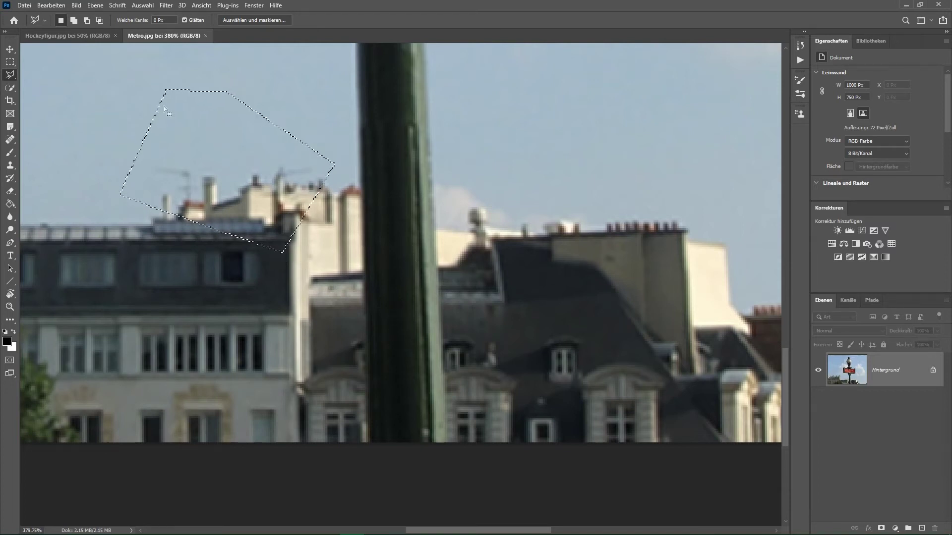
left_click(51, 5)
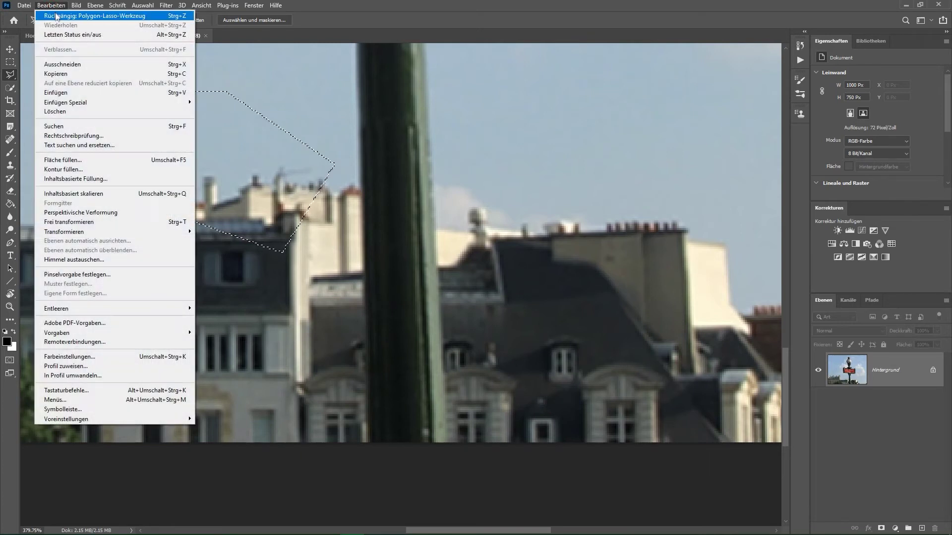
left_click(56, 12)
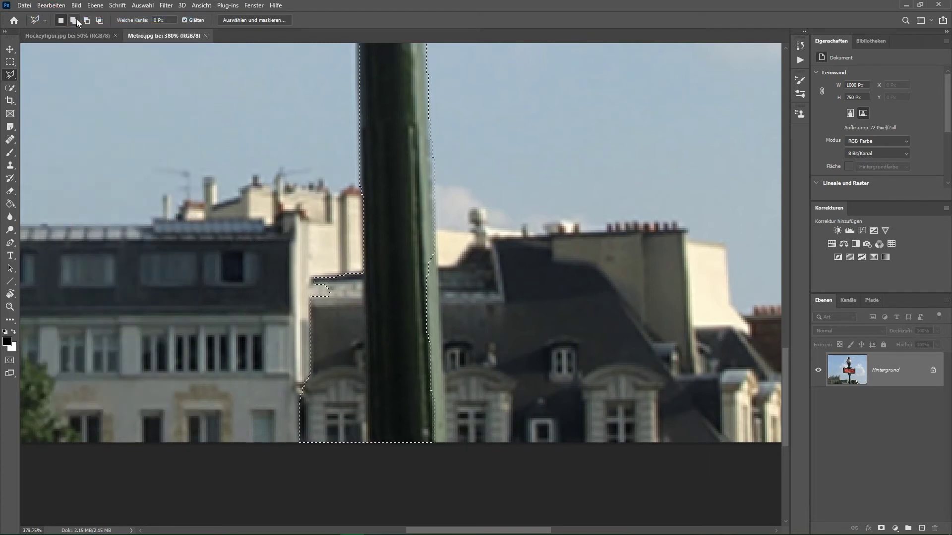
In Add to Selection mode, add a strip along the pole's right edge to the image bottom.
left_click(74, 21)
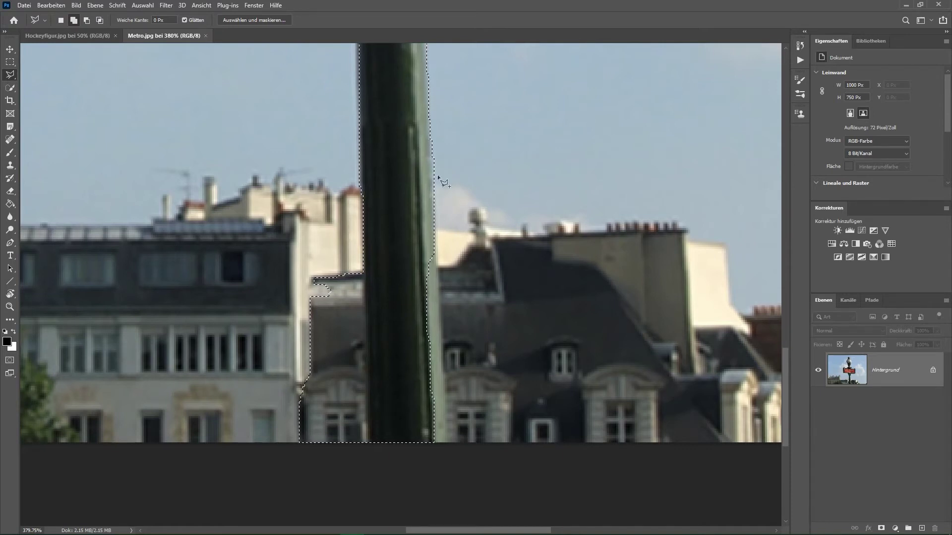
left_click(430, 155)
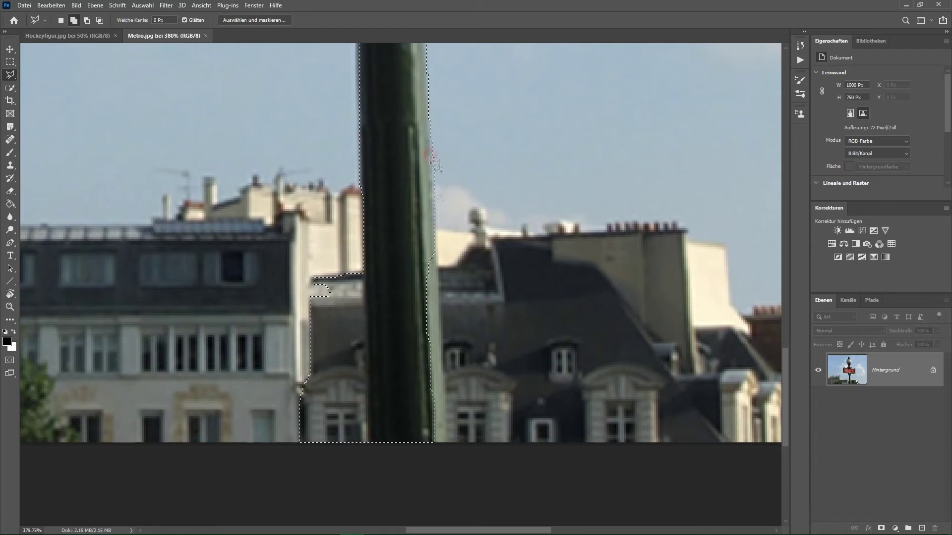
left_click(447, 474)
left_click(387, 465)
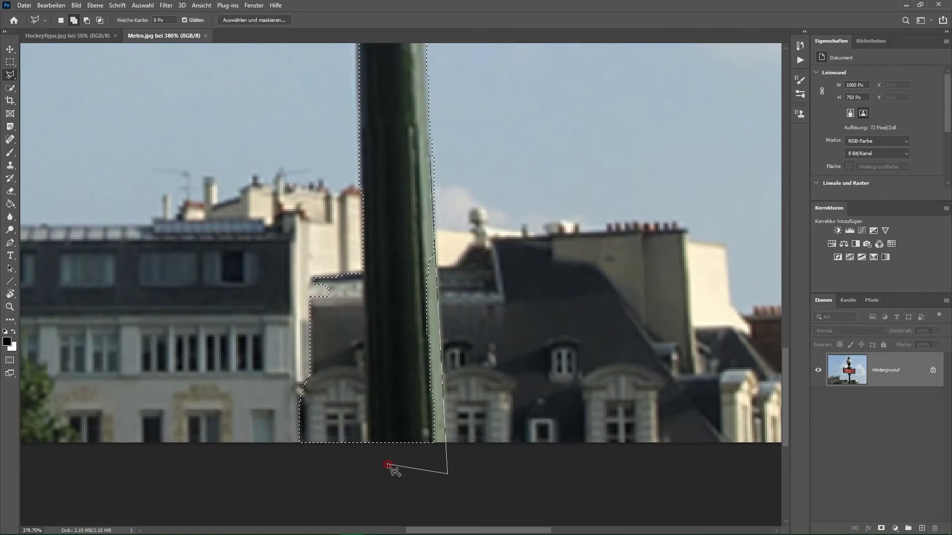
left_click(386, 136)
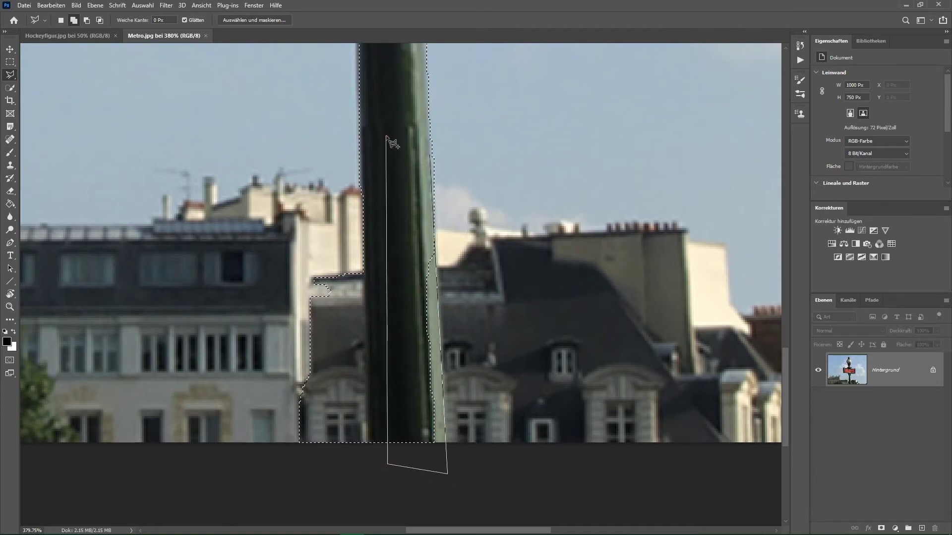
left_click(422, 147)
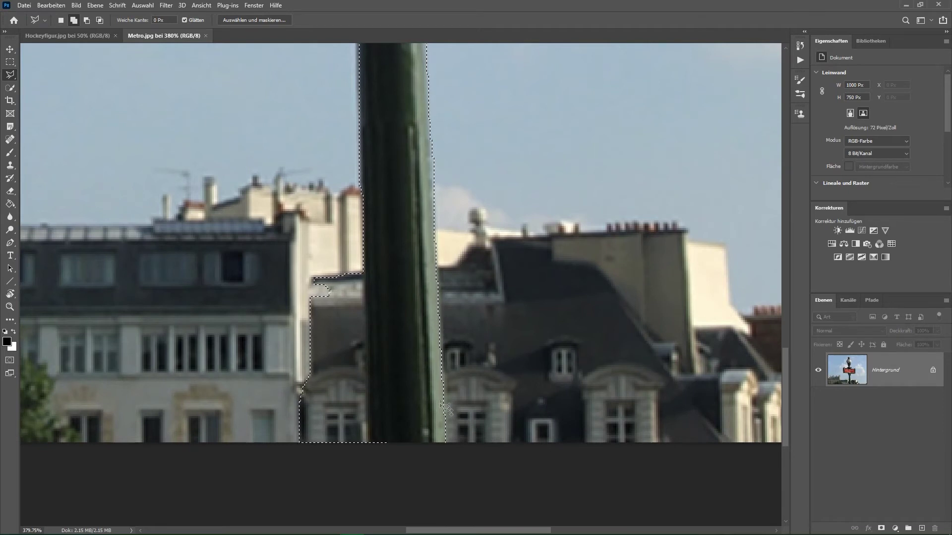
left_click(86, 21)
Subtract the building and rooftop chimneys left of the lower pole from the selection.
left_click(366, 232)
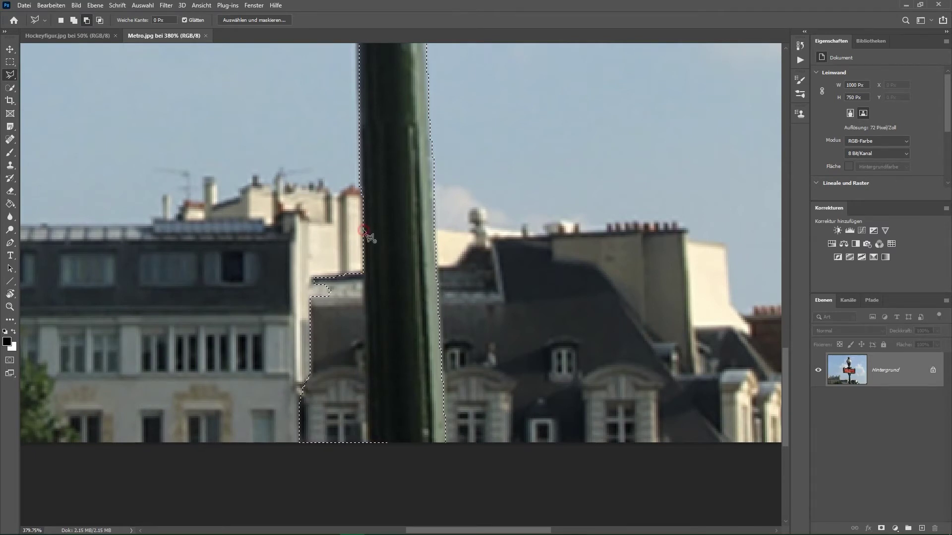
left_click(369, 473)
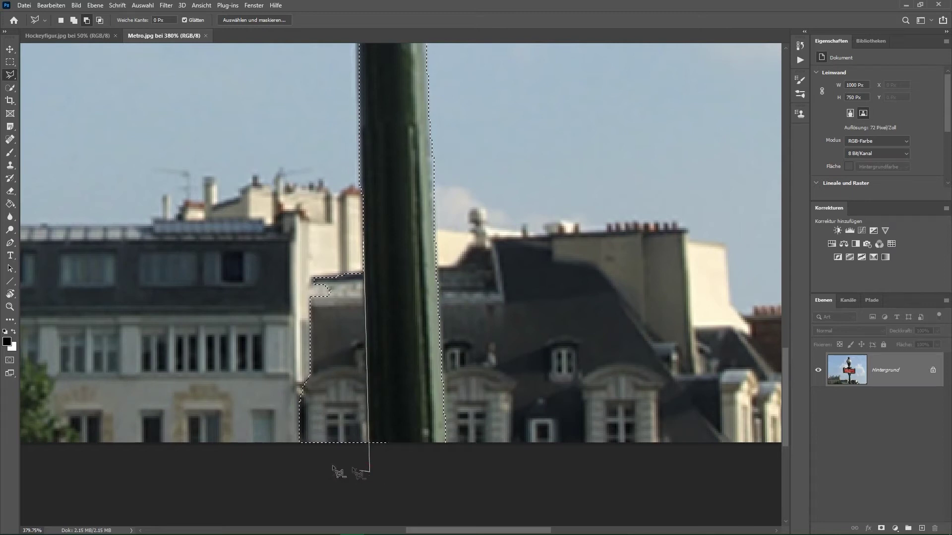
left_click(212, 455)
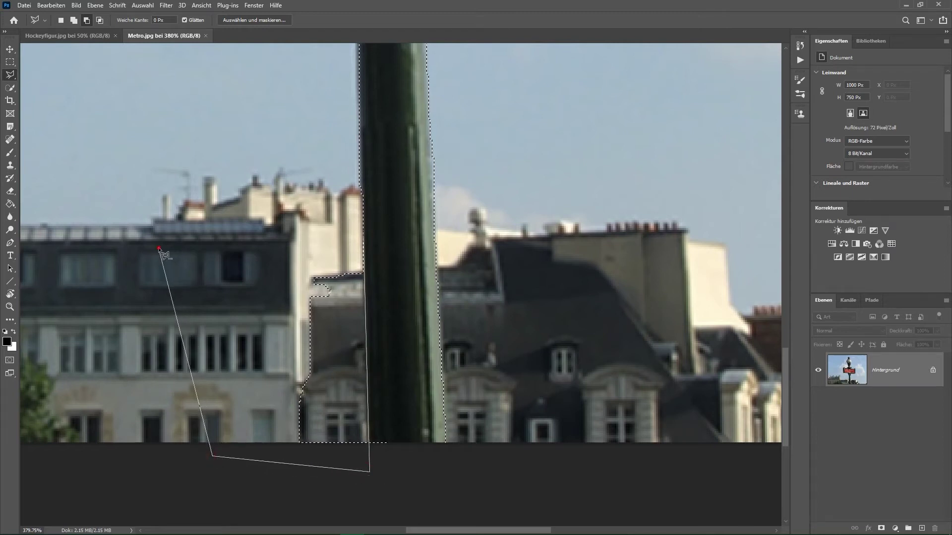
left_click(245, 194)
left_click(262, 212)
left_click(269, 184)
left_click(288, 247)
left_click(299, 201)
double_click(349, 207)
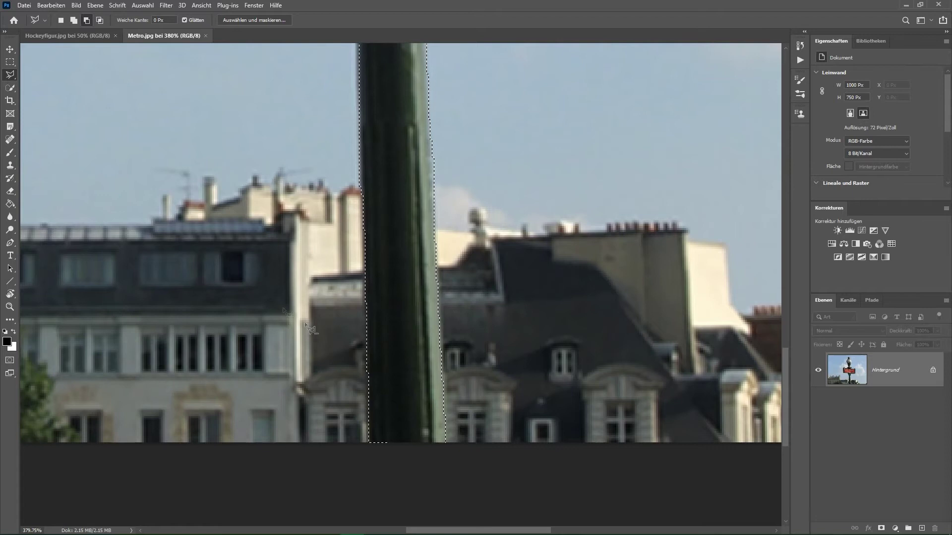
Add the METRO sign's top band between its two curled ornaments to the selection.
left_click_drag(431, 108, 406, 347)
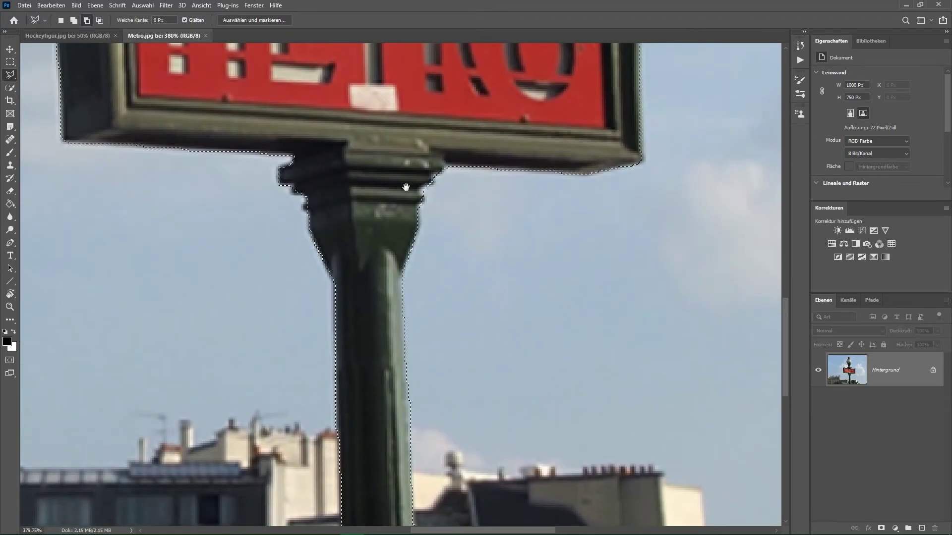
scroll(423, 257, "up", 3)
left_click_drag(431, 182, 431, 246)
scroll(405, 201, "up", 2)
left_click_drag(398, 193, 382, 268)
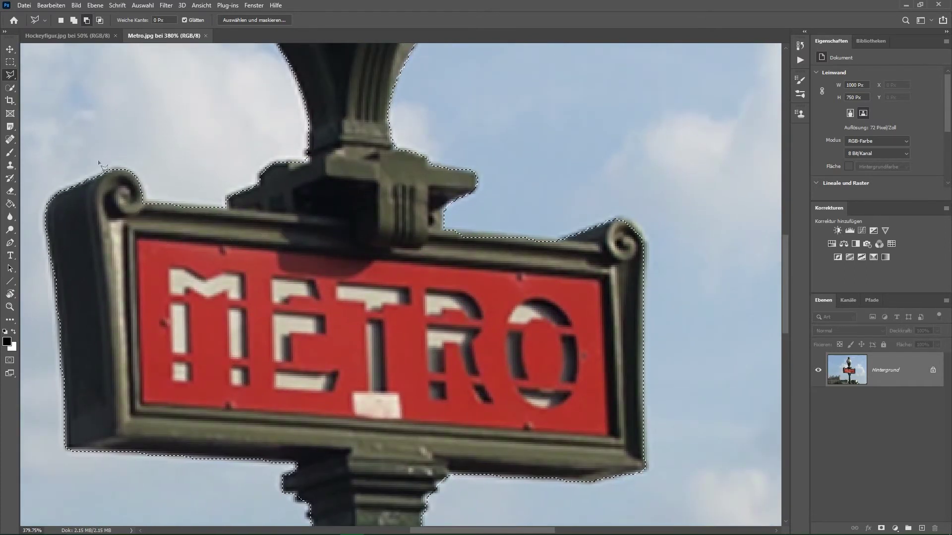
key("shift")
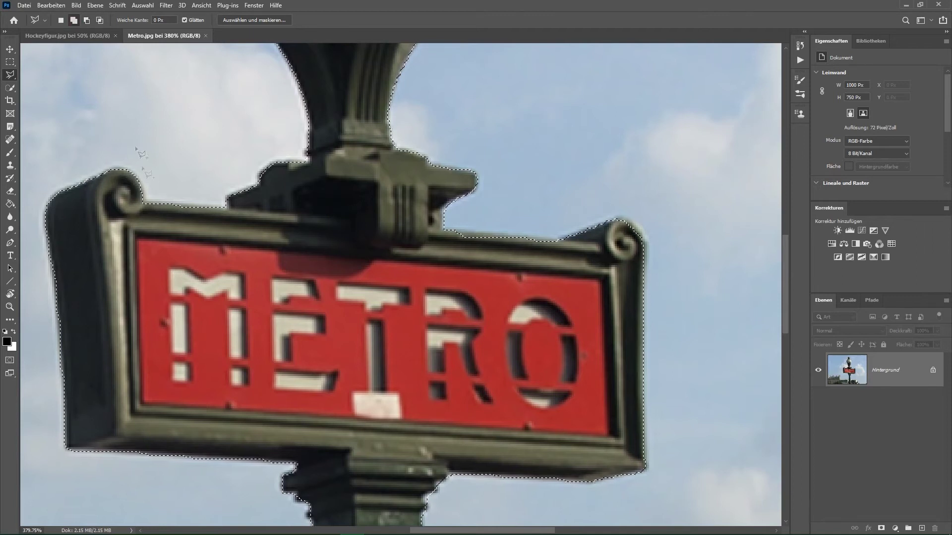
left_click(134, 202)
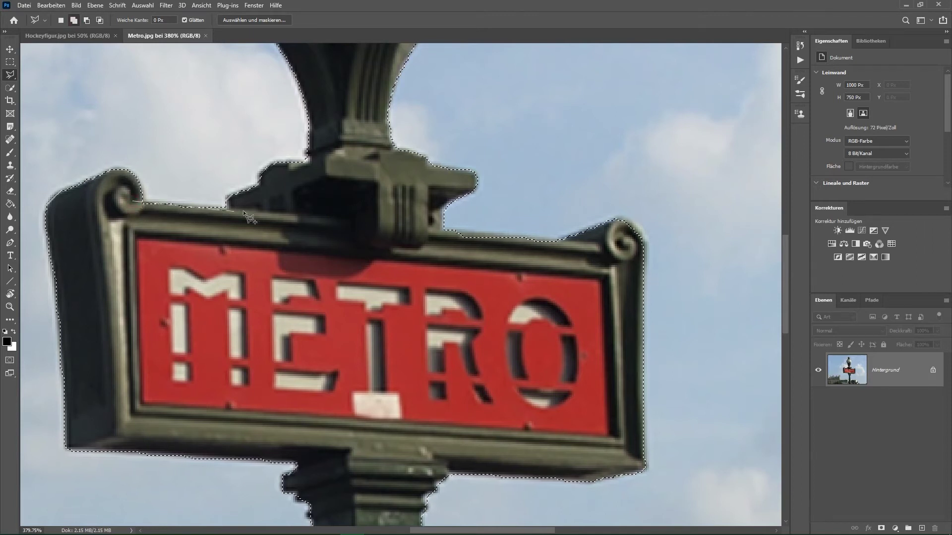
left_click(448, 230)
left_click(590, 243)
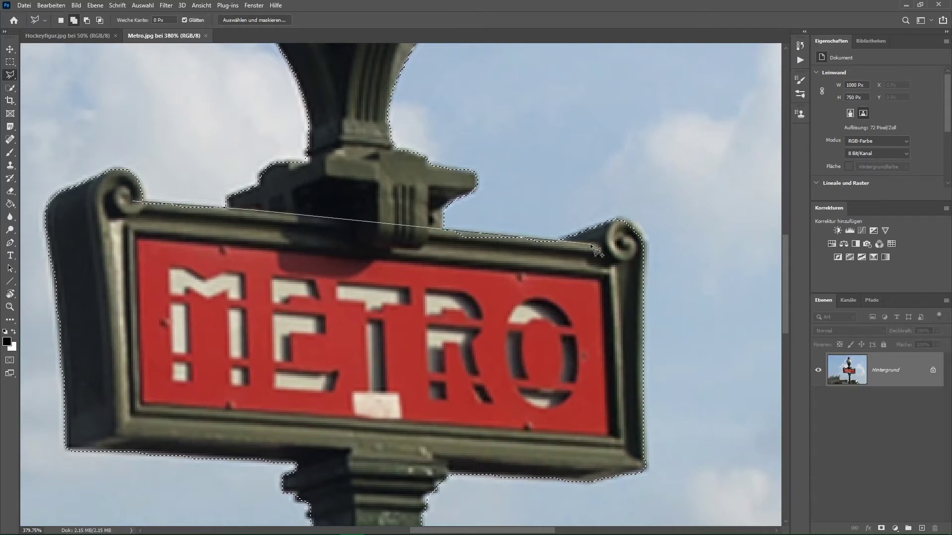
left_click(134, 202)
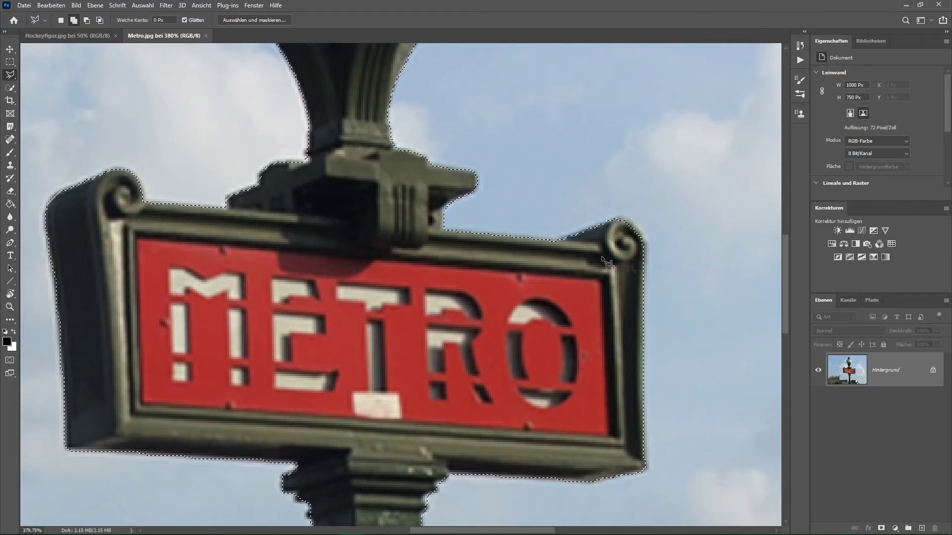
left_click(36, 88)
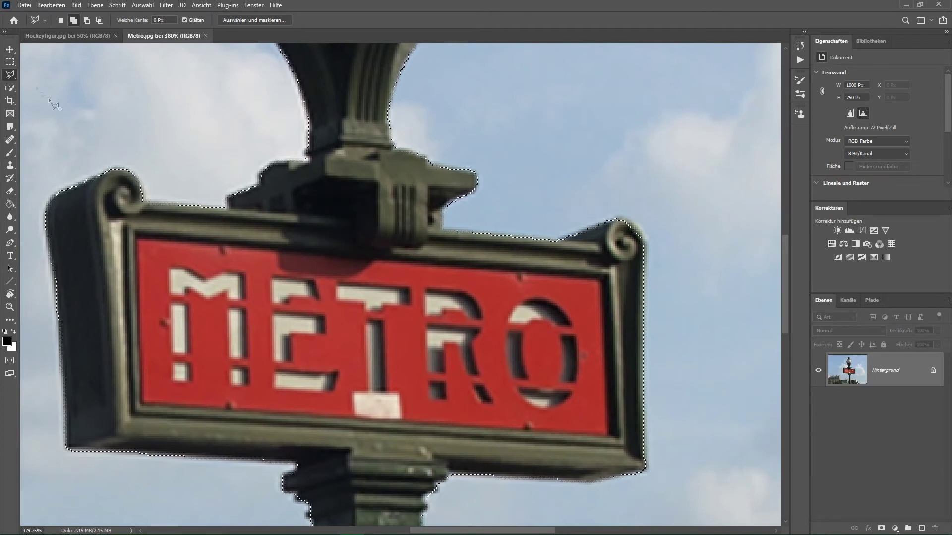
right_click(11, 76)
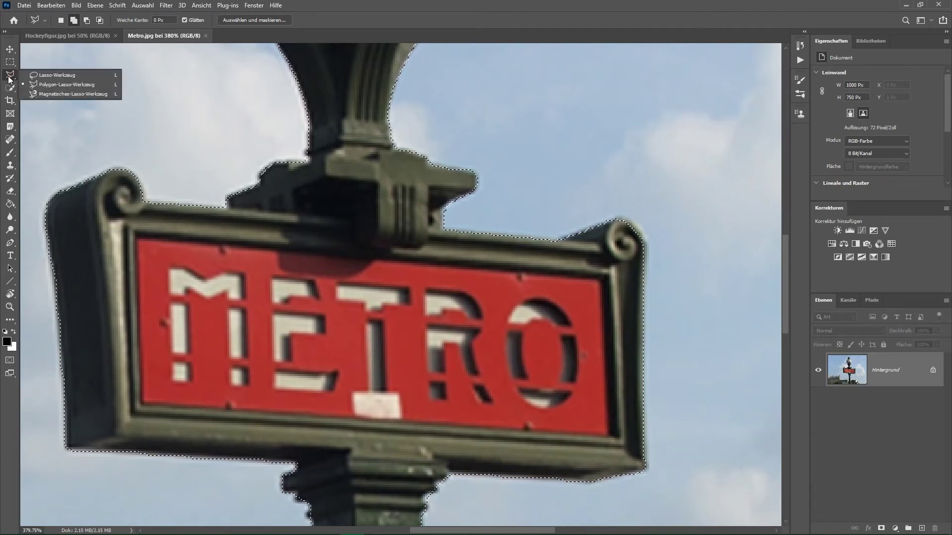
With the freehand Lasso, refine the sign's upper-right corner and add the globe's left edge.
left_click(34, 75)
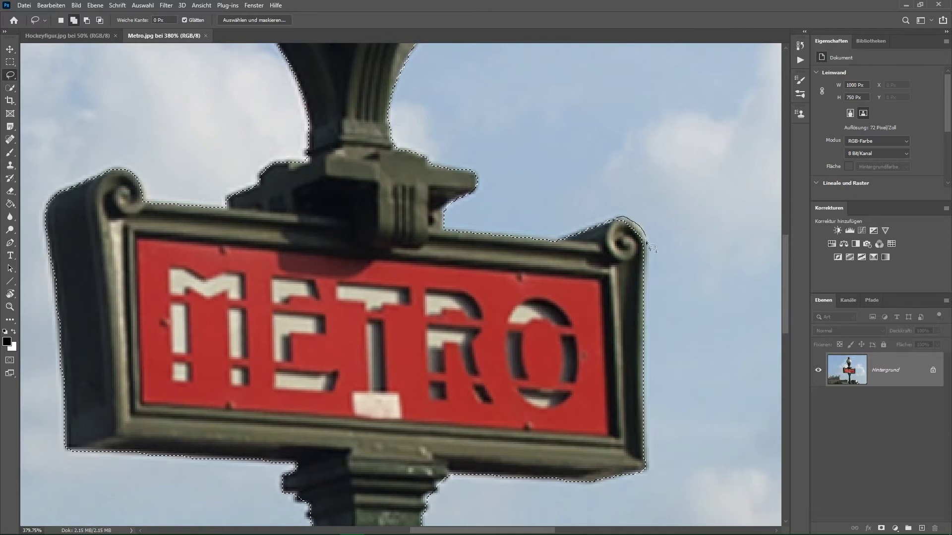
left_click_drag(649, 263, 612, 240)
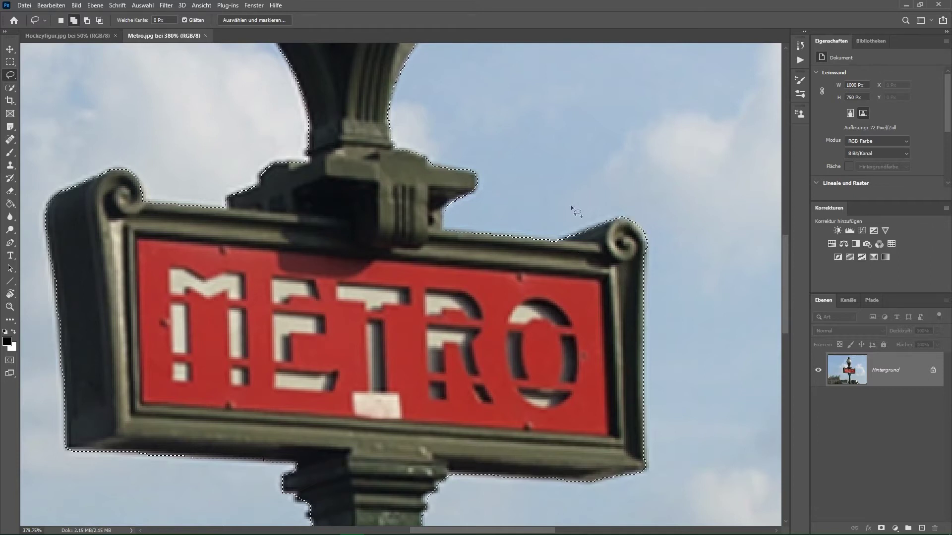
left_click_drag(427, 145, 416, 334)
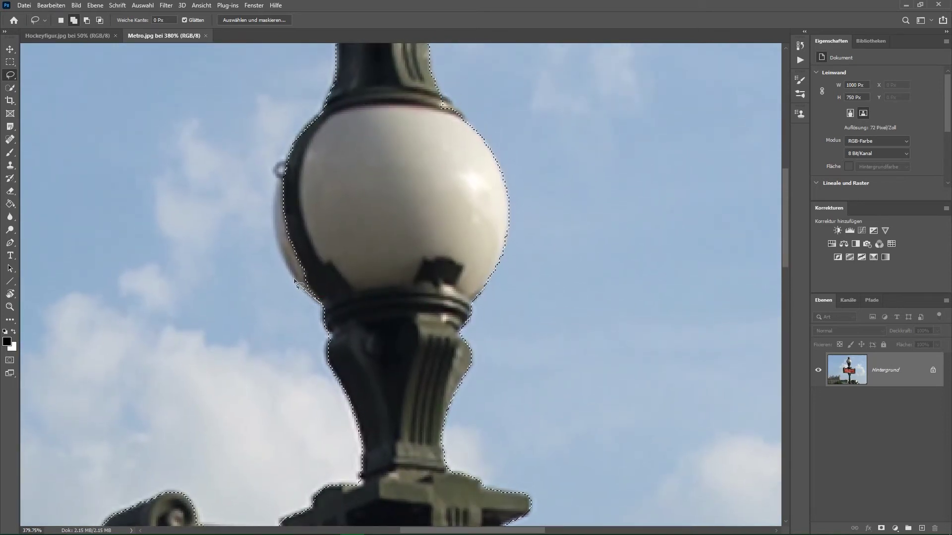
left_click_drag(290, 266, 279, 236)
left_click_drag(304, 147, 360, 310)
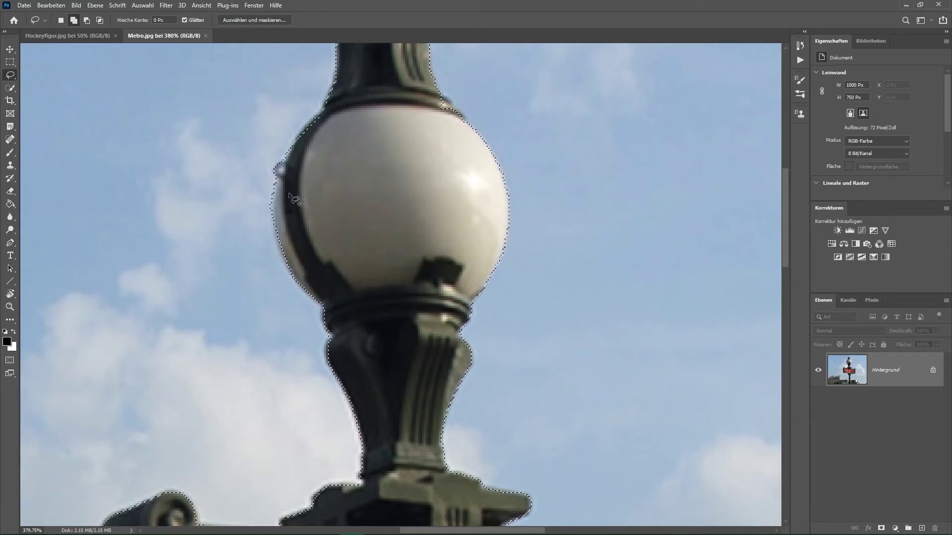
Trim the globe's left edge and add its upper-right edge to the selection.
left_click(88, 20)
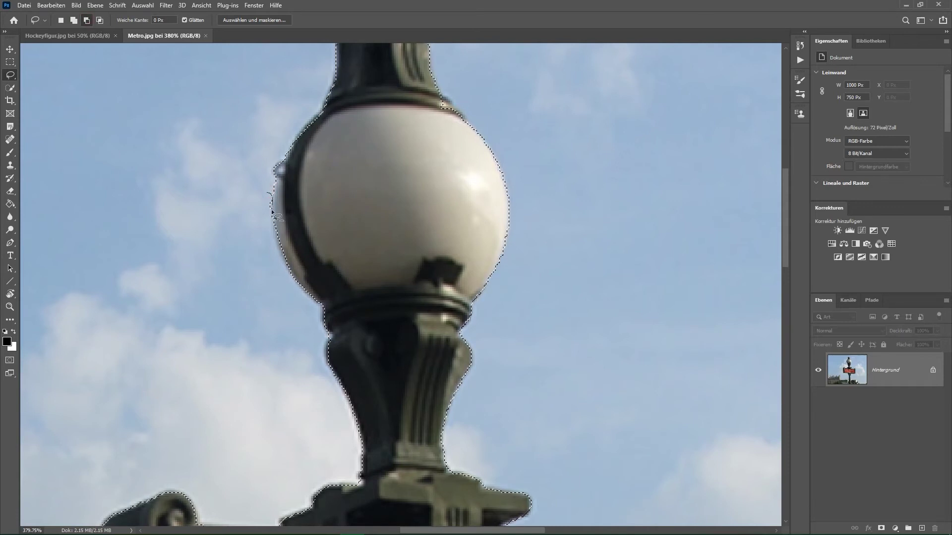
left_click_drag(274, 182, 275, 196)
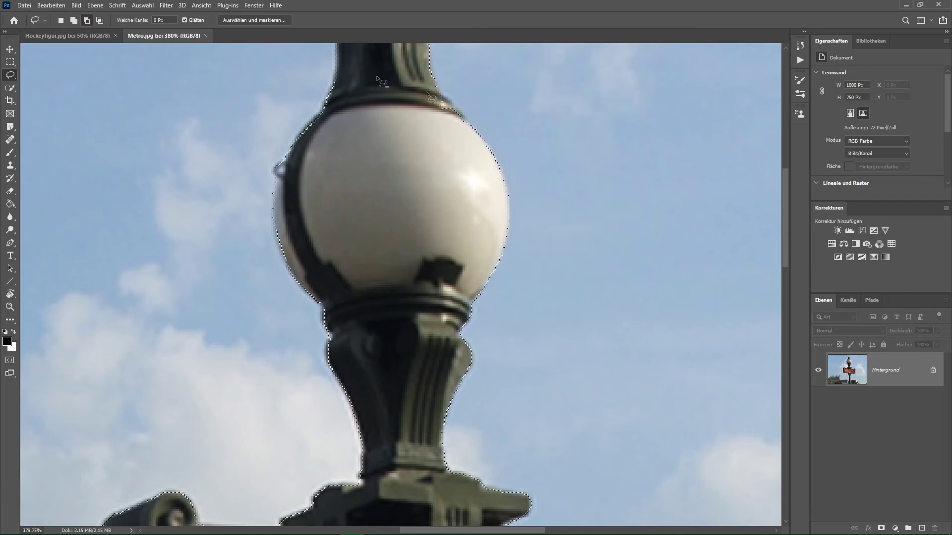
left_click(78, 21)
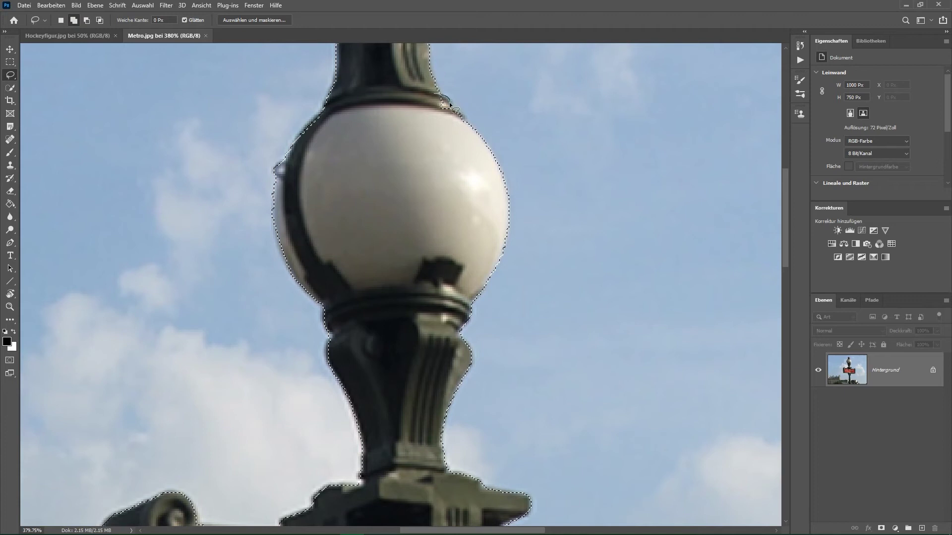
left_click_drag(405, 119, 404, 126)
scroll(396, 198, "up", 5)
Zoom out and add a patch of sky right of the globe to the selection.
scroll(387, 194, "down", 2)
scroll(386, 238, "down", 2)
scroll(384, 248, "down", 2)
scroll(383, 246, "down", 2)
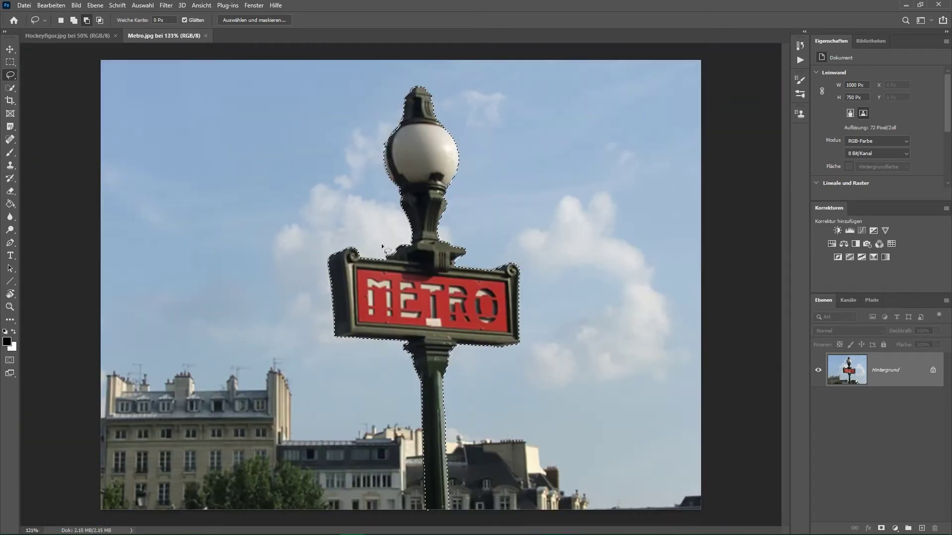
scroll(383, 246, "down", 1)
scroll(376, 241, "up", 1)
left_click_drag(468, 154, 454, 159)
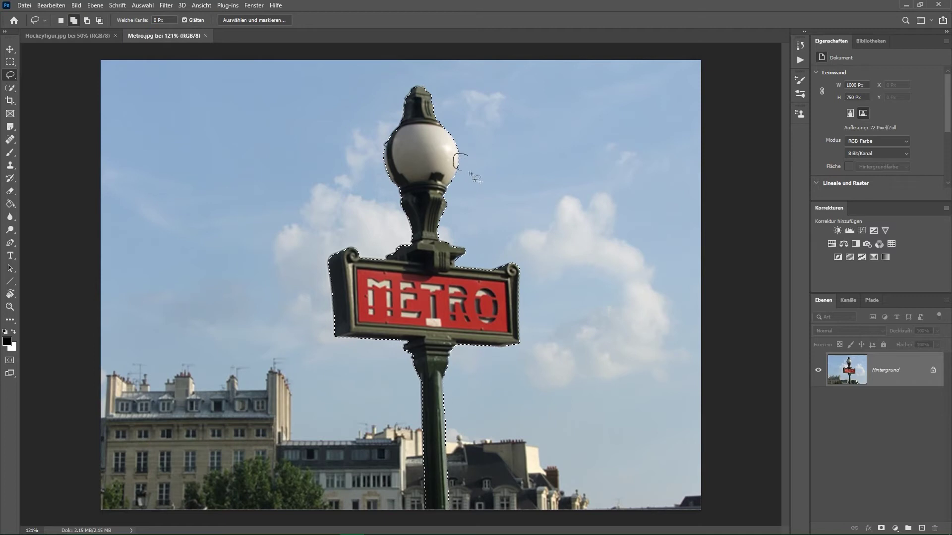
left_click_drag(474, 162, 471, 166)
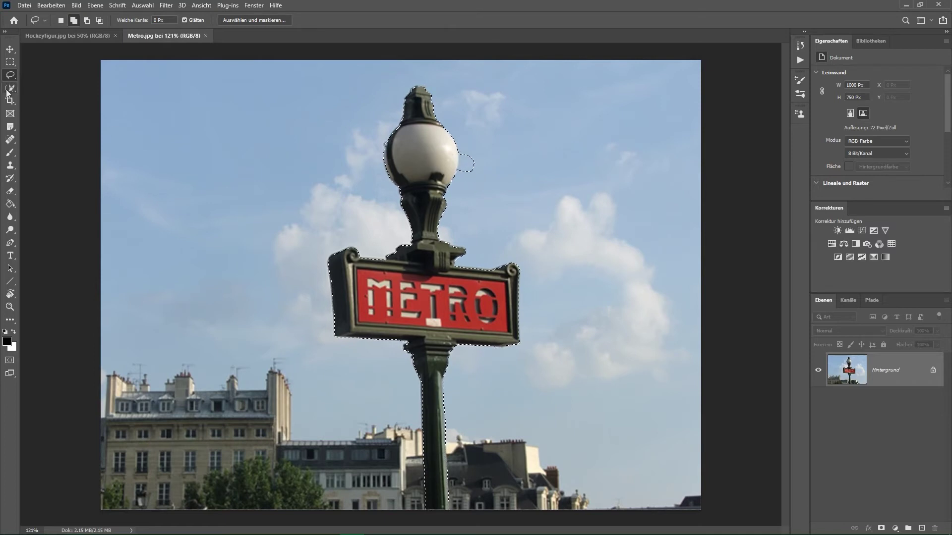
Subtract the globe's left edge, reshape its right side, and add a layer mask.
left_click(87, 20)
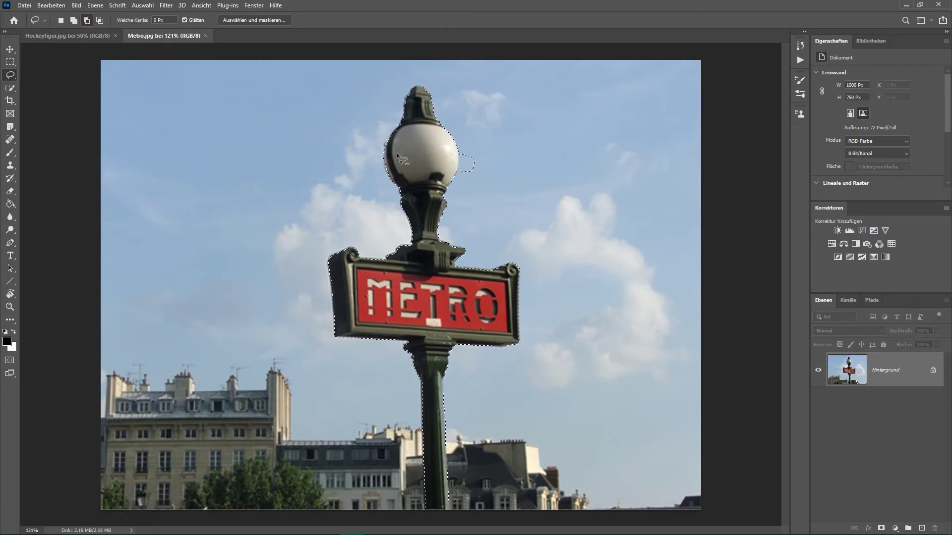
left_click_drag(393, 172, 397, 171)
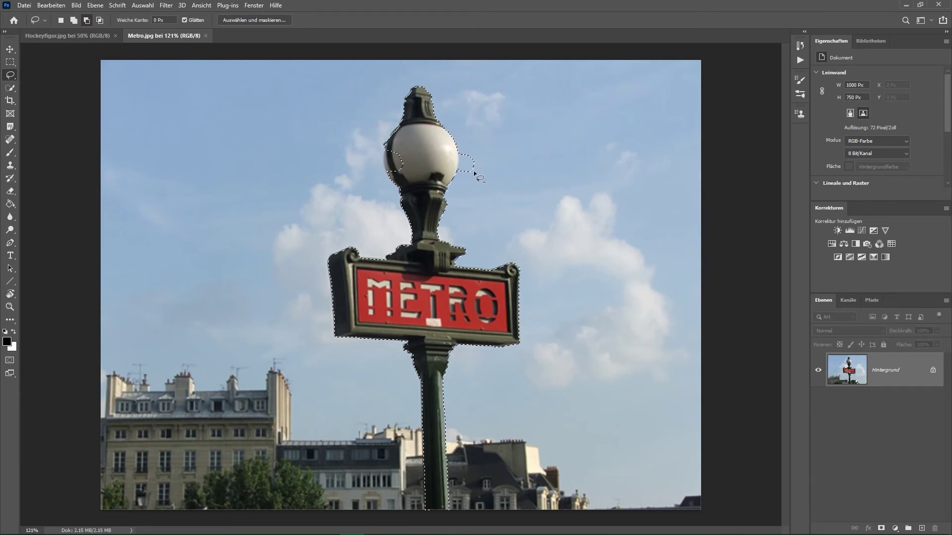
left_click_drag(475, 174, 460, 171)
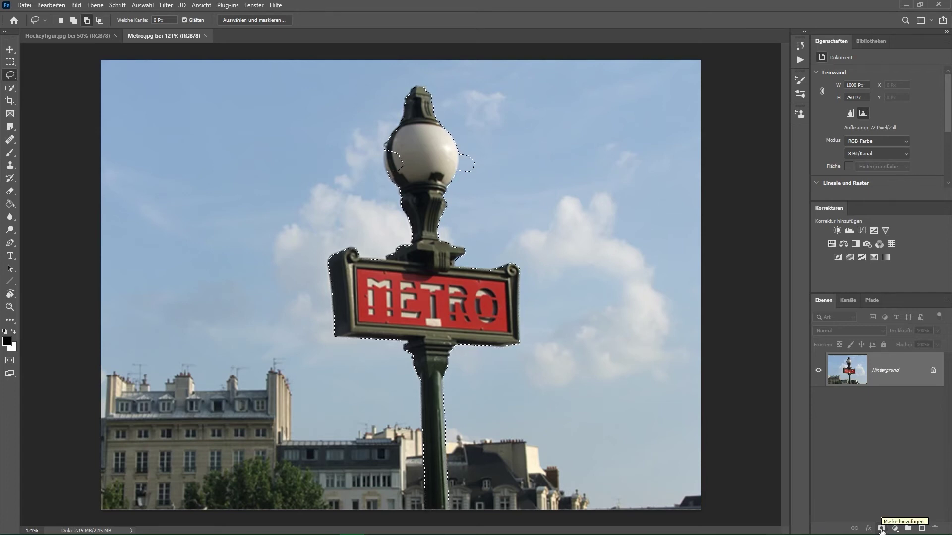
left_click(881, 529)
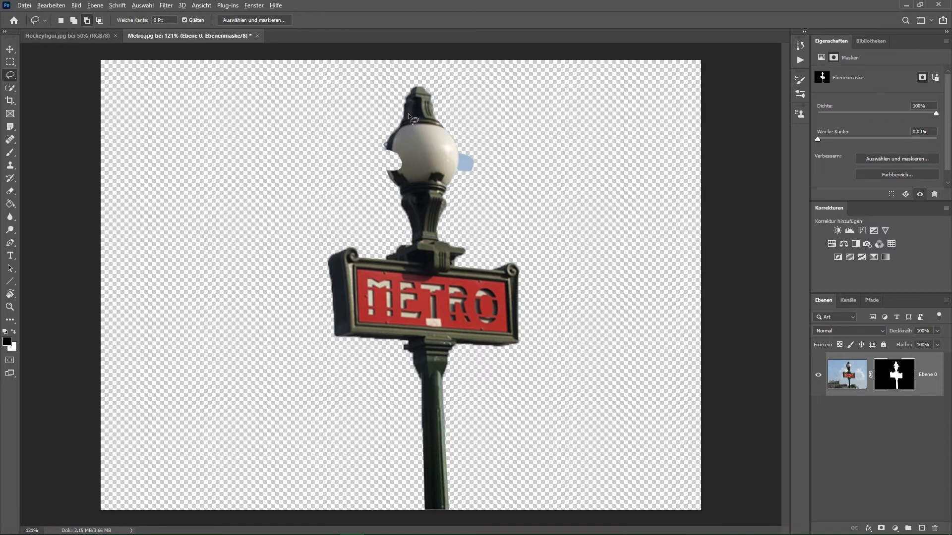
Zoom in to inspect the masked globe, then select the layer's pixel thumbnail.
scroll(408, 113, "up", 2)
scroll(408, 113, "up", 2)
scroll(408, 115, "up", 2)
scroll(406, 171, "up", 1)
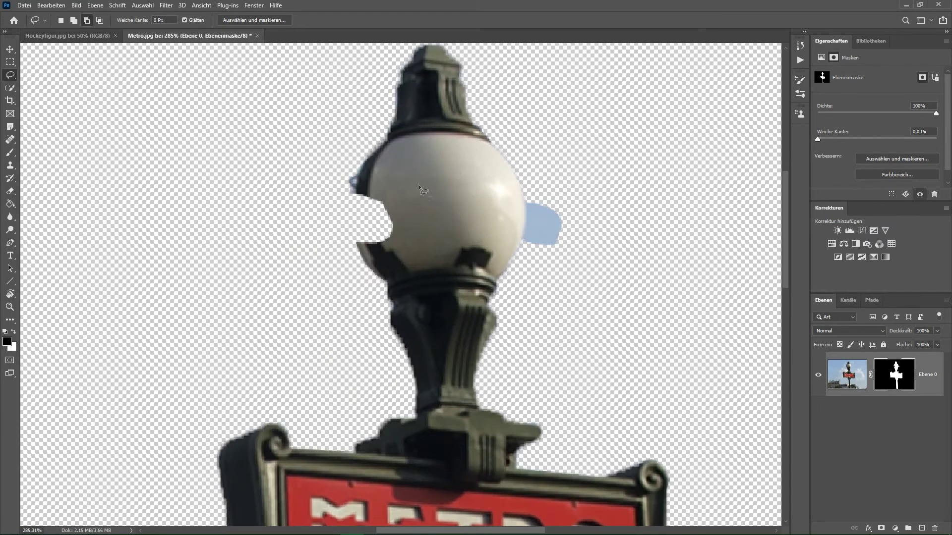
scroll(416, 189, "up", 2)
scroll(426, 206, "up", 2)
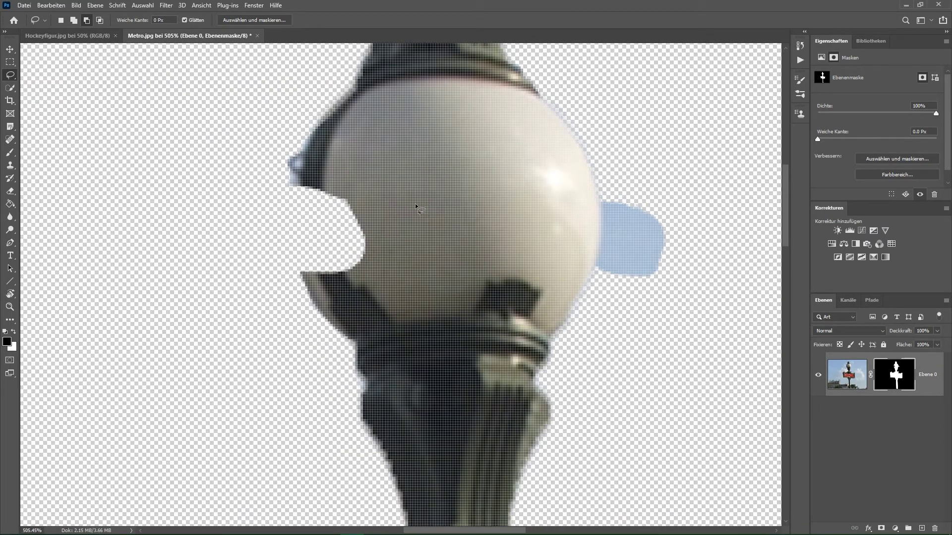
scroll(414, 204, "down", 1)
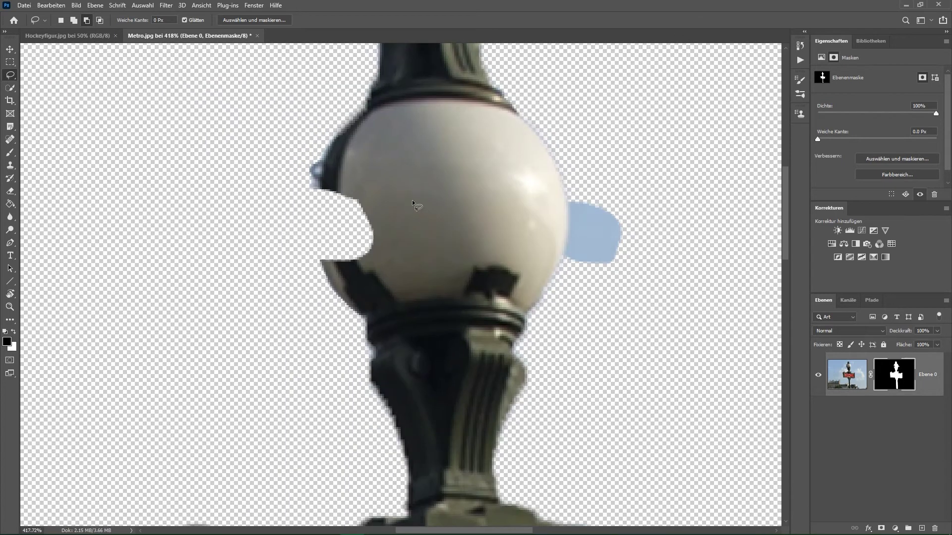
scroll(411, 202, "down", 1)
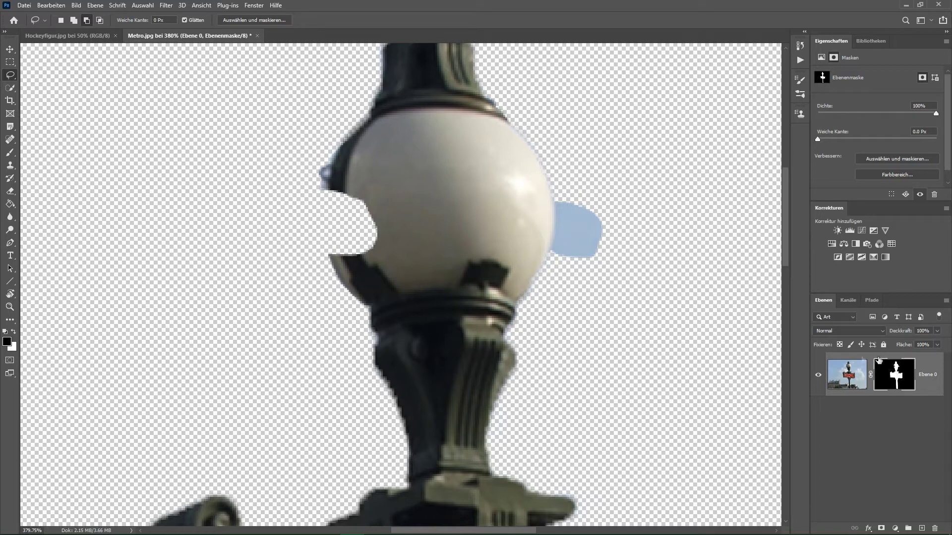
left_click(846, 367)
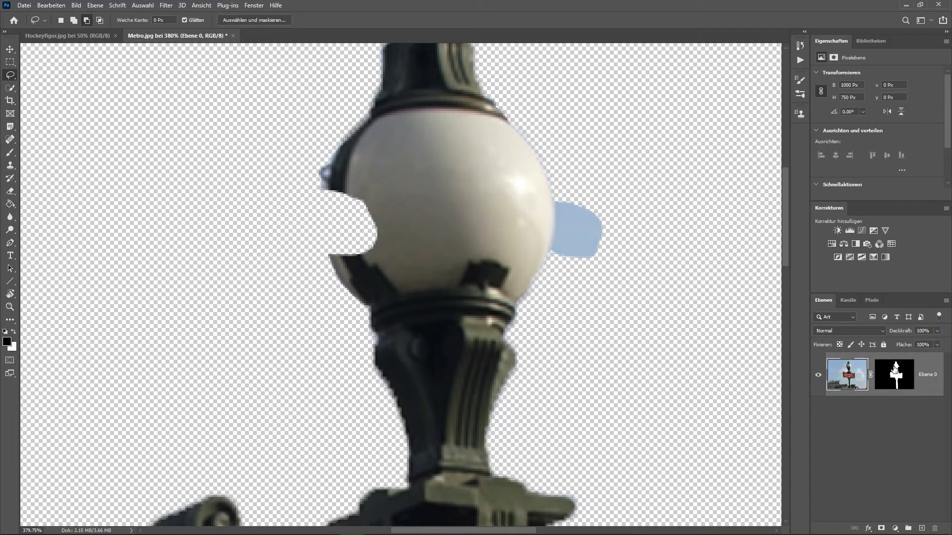
On the layer mask, brush out the blue sky patch beside the globe.
left_click(896, 367)
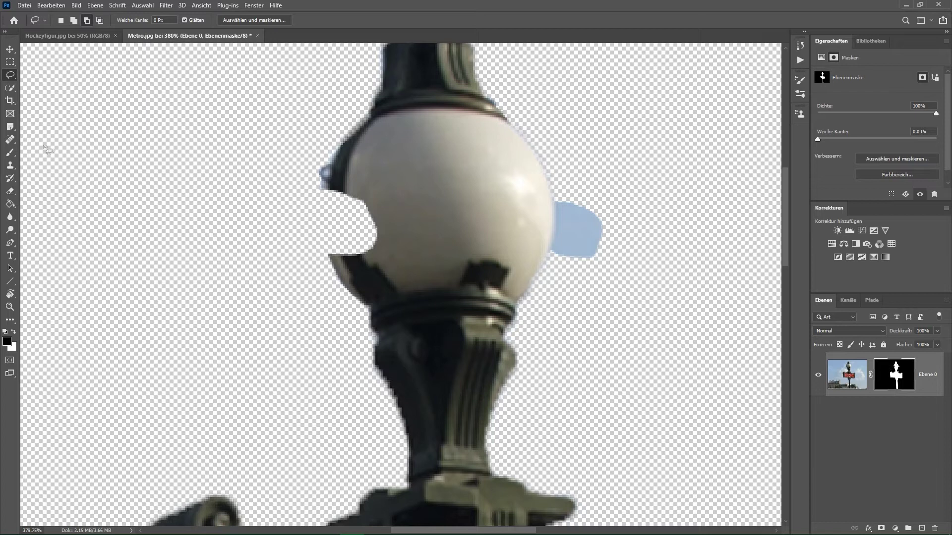
left_click(13, 154)
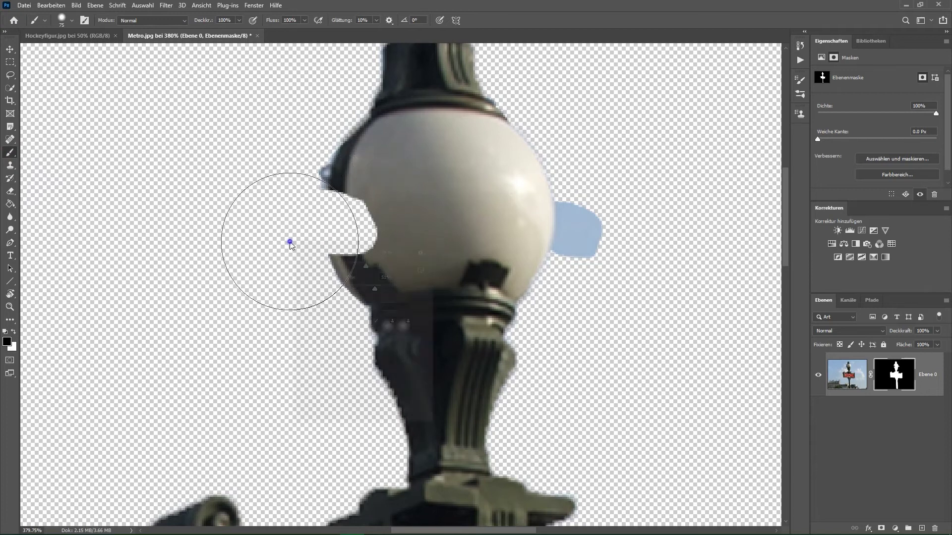
left_click(352, 267)
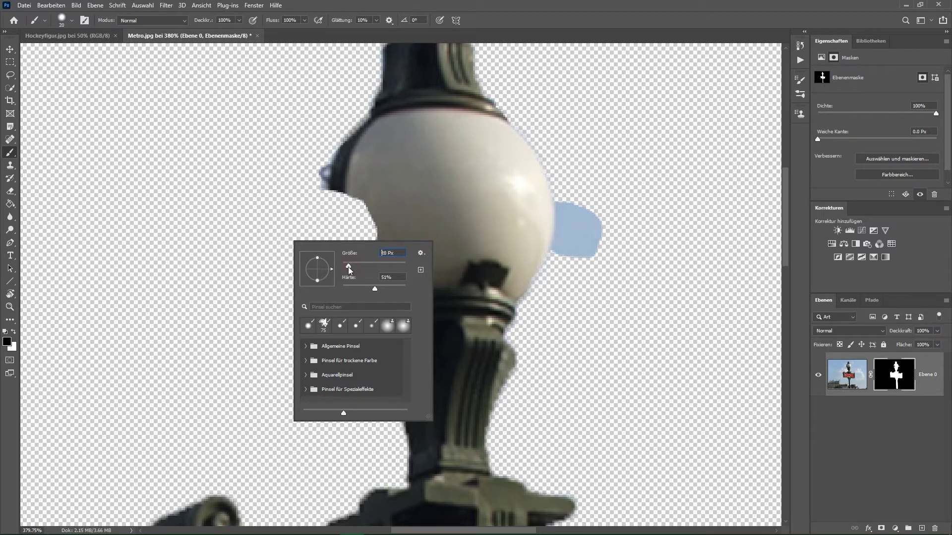
left_click(333, 7)
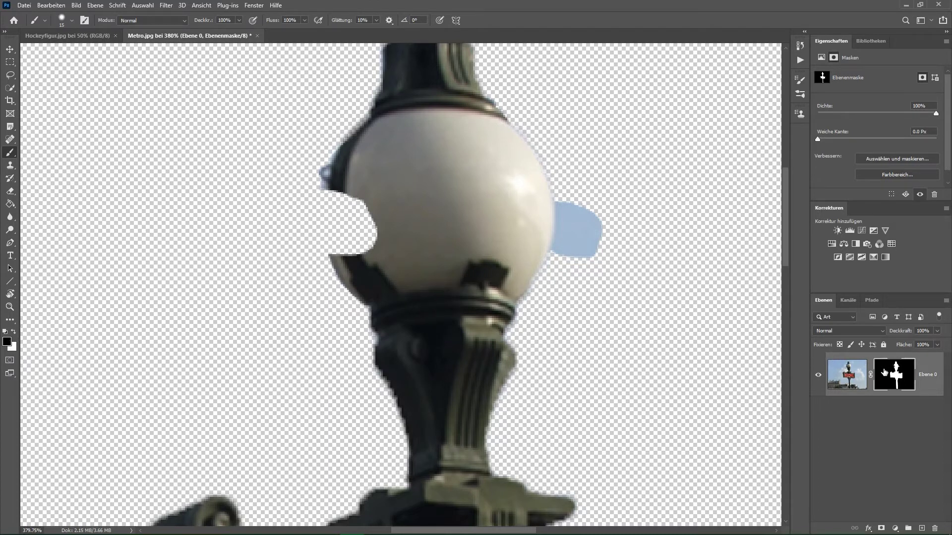
mouse_move(601, 193)
left_mouse_down()
mouse_move(590, 271)
mouse_move(574, 229)
left_mouse_up()
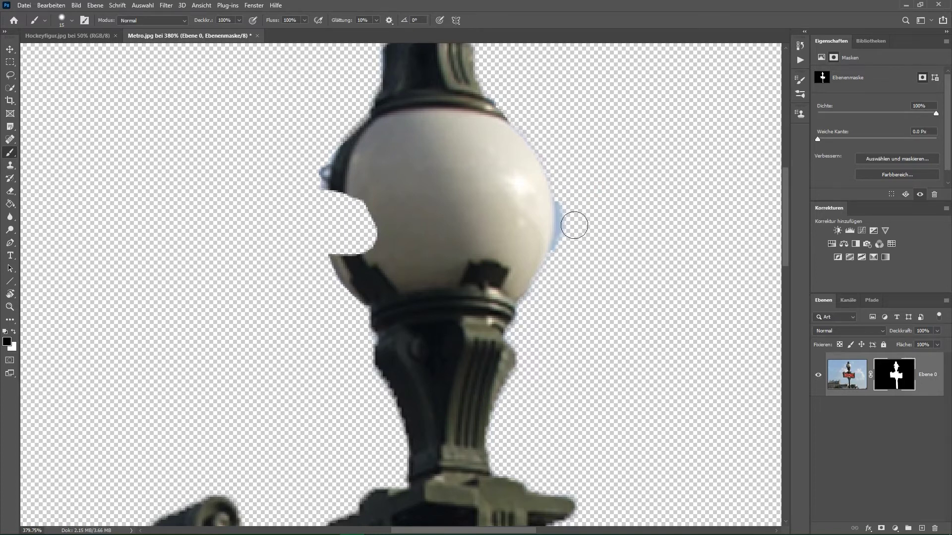
Shrink the brush size to 7 Px.
right_click(613, 210)
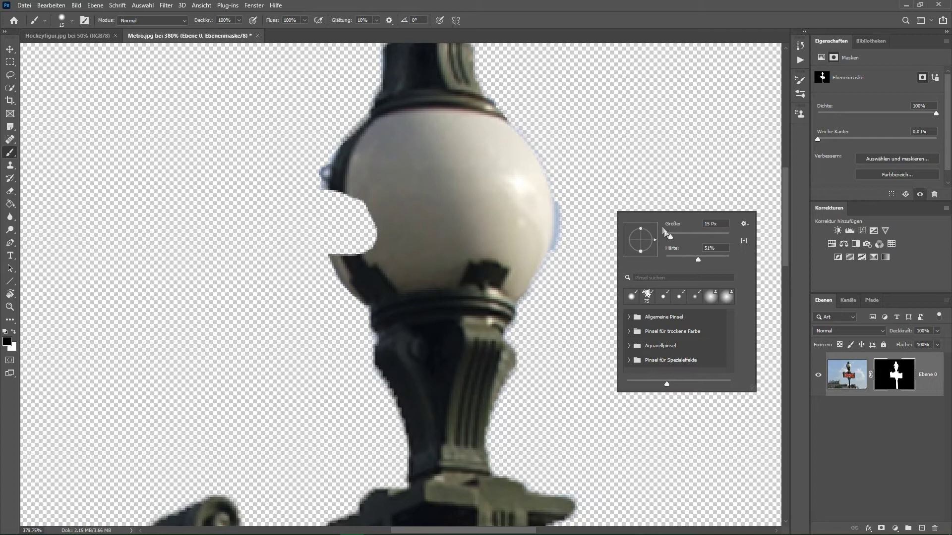
left_click_drag(670, 237, 669, 236)
left_click_drag(669, 237, 668, 237)
key("Return")
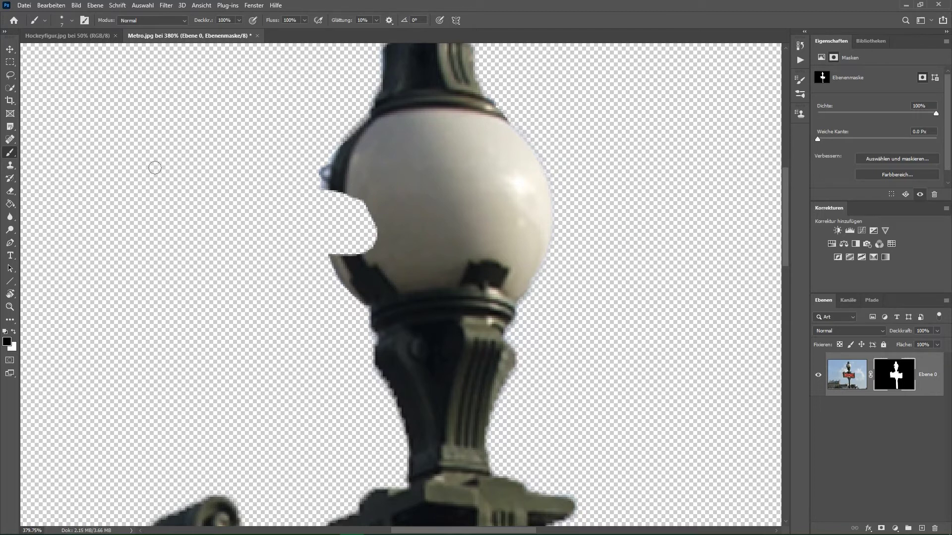
Paint white on the mask to restore the globe's notch and left edge, plus a zig-zag of sky.
left_click(14, 331)
left_click_drag(365, 200, 370, 256)
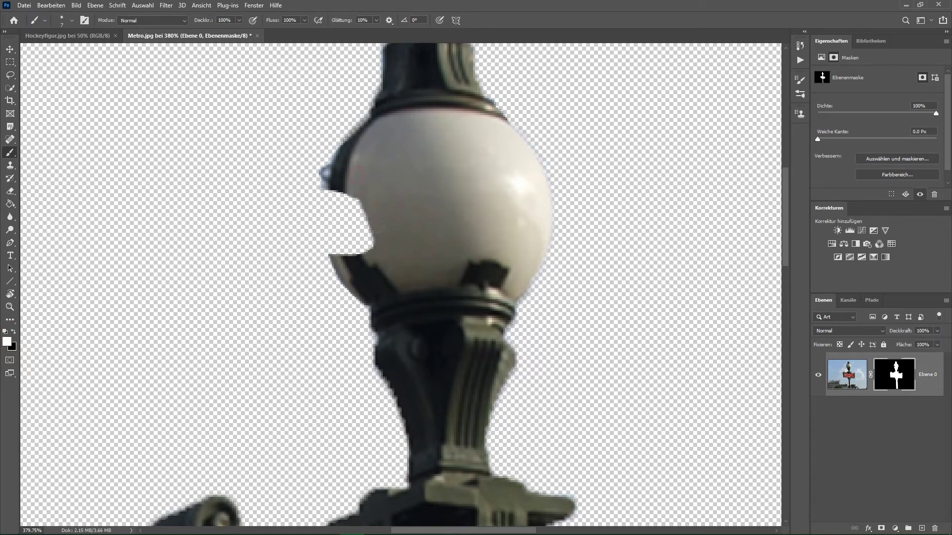
mouse_move(362, 196)
left_mouse_down()
mouse_move(329, 206)
mouse_move(347, 247)
mouse_move(341, 253)
left_mouse_up()
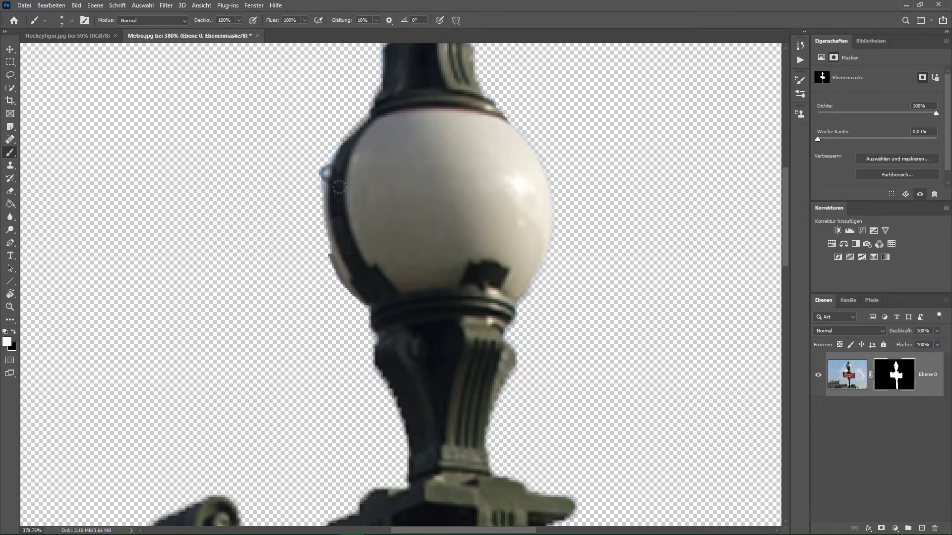
mouse_move(335, 249)
left_mouse_down()
mouse_move(329, 211)
mouse_move(335, 256)
left_mouse_up()
mouse_move(99, 138)
left_mouse_down()
mouse_move(124, 201)
mouse_move(225, 284)
mouse_move(255, 365)
mouse_move(292, 394)
left_mouse_up()
Paint a black zig-zag hiding part of the lamp, then bring up Hockeyfigur.jpg.
left_click(13, 331)
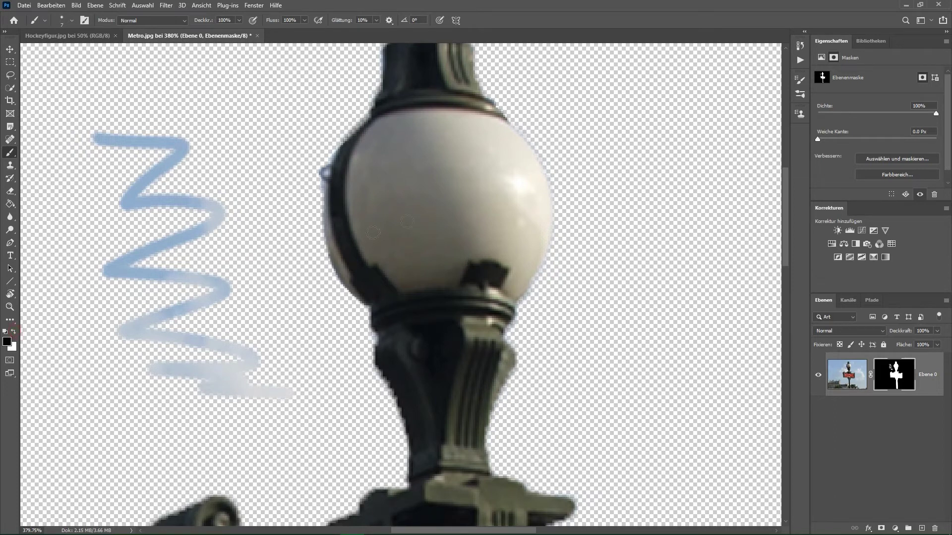
mouse_move(368, 156)
left_mouse_down()
mouse_move(406, 233)
mouse_move(397, 297)
mouse_move(446, 419)
mouse_move(436, 426)
left_mouse_up()
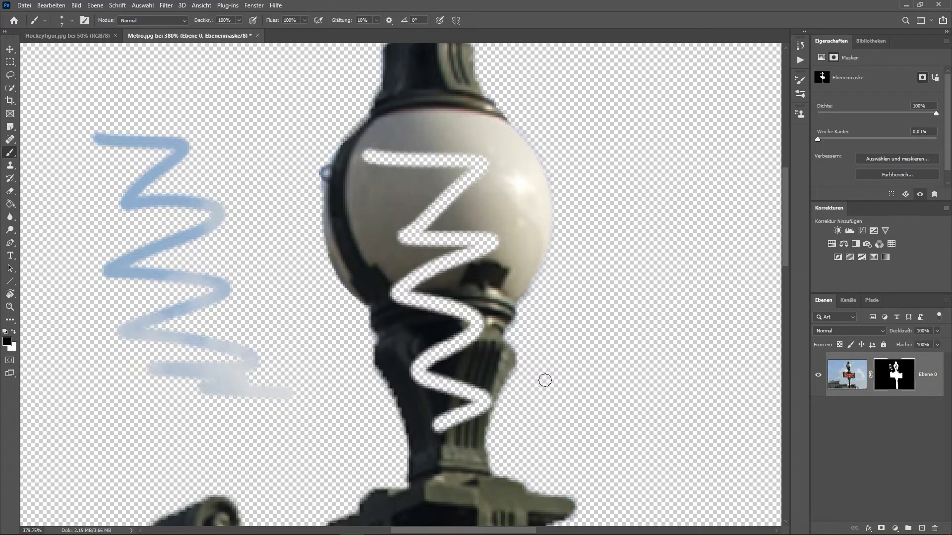
key("ctrl+Tab")
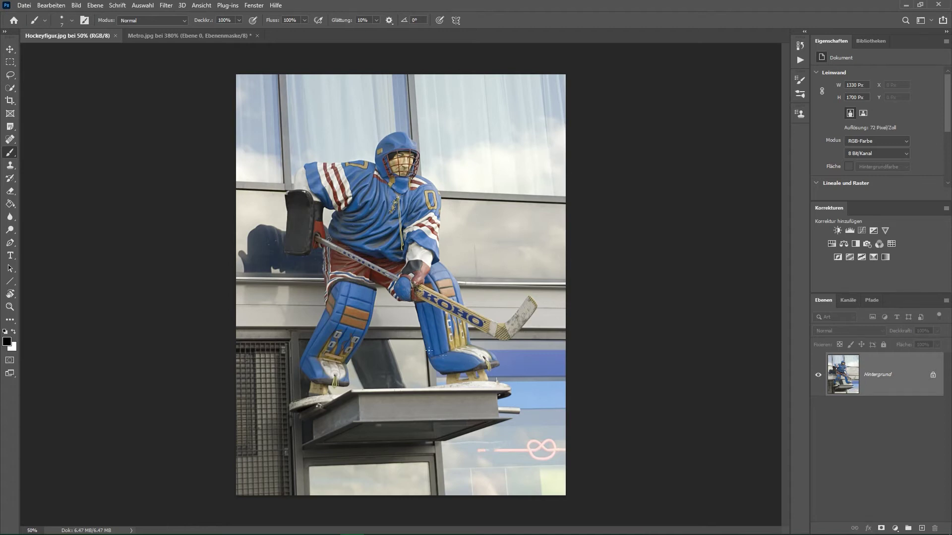
left_click(10, 87)
right_click(10, 88)
left_click(34, 89)
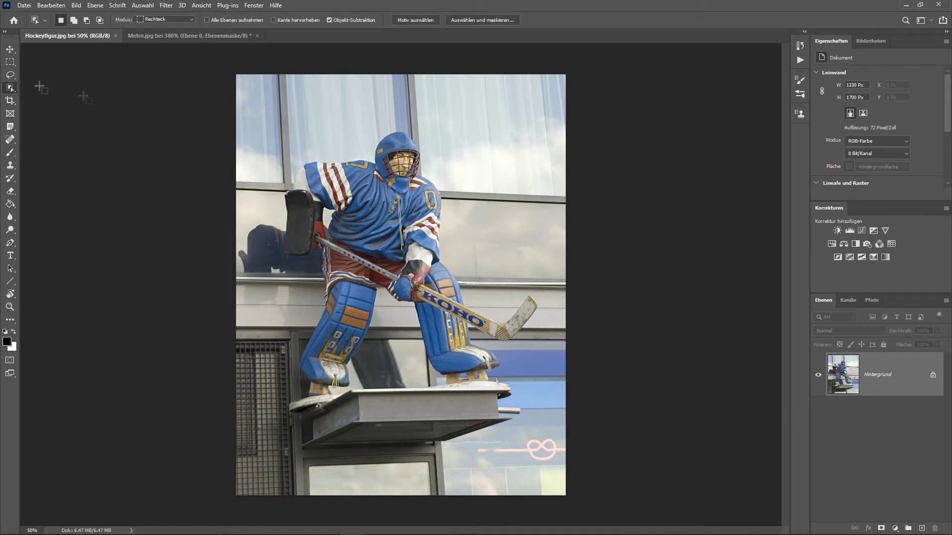
mouse_move(269, 106)
left_mouse_down()
mouse_move(483, 366)
mouse_move(552, 399)
left_mouse_up()
scroll(342, 216, "up", 1)
scroll(313, 192, "up", 3)
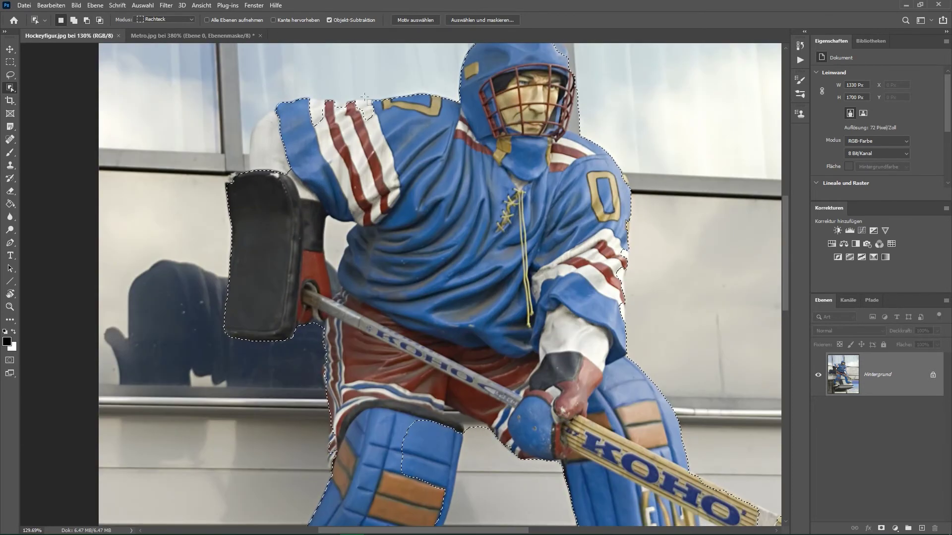
left_click_drag(597, 290, 440, 166)
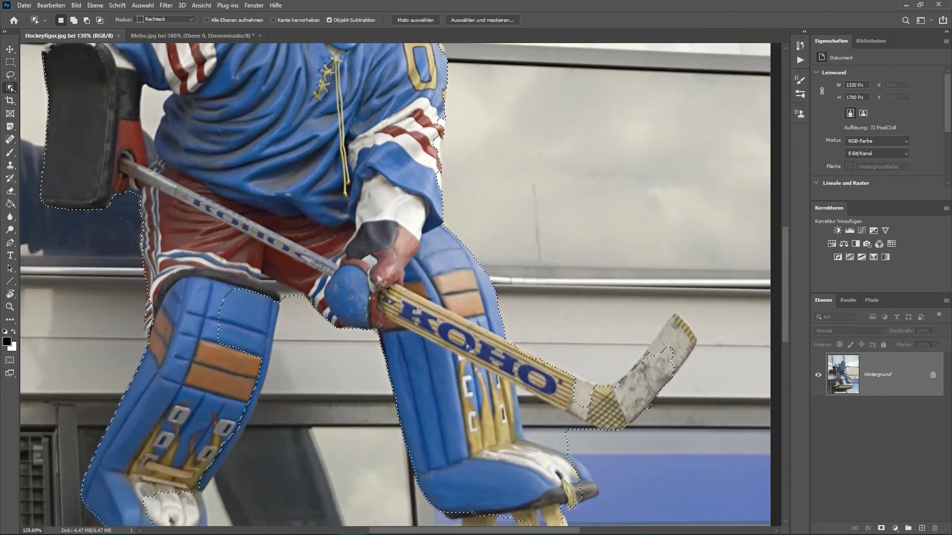
key("ctrl+d")
left_click_drag(443, 425, 476, 275)
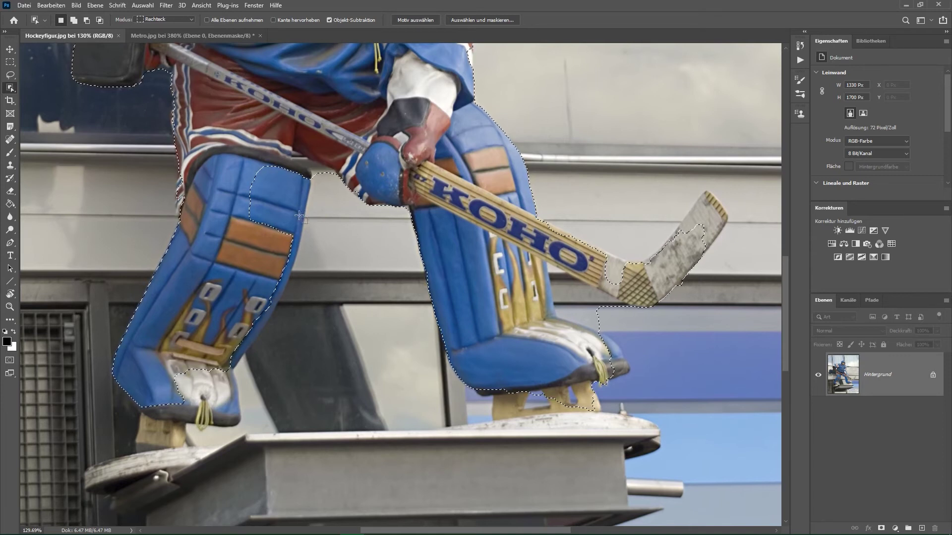
scroll(300, 217, "down", 2)
scroll(327, 188, "down", 2)
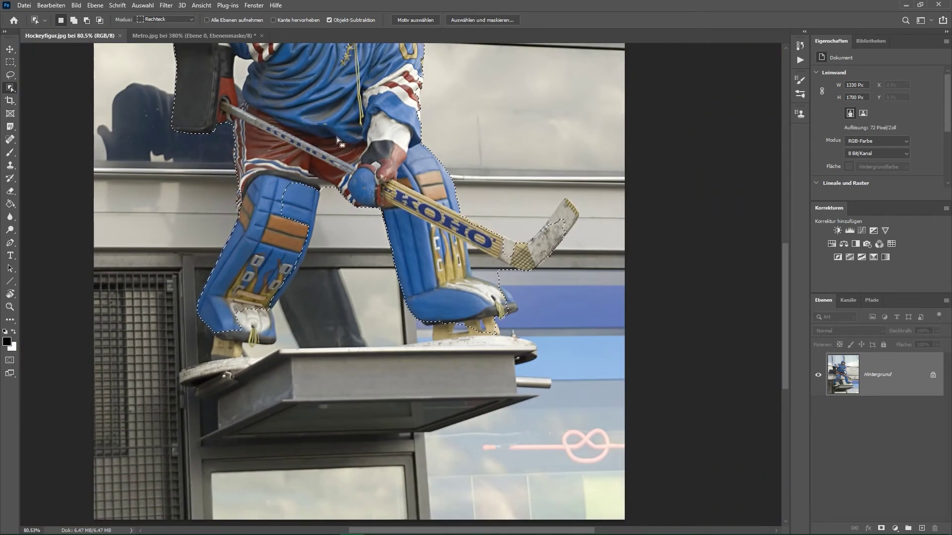
scroll(337, 137, "down", 1)
left_click_drag(335, 113, 330, 350)
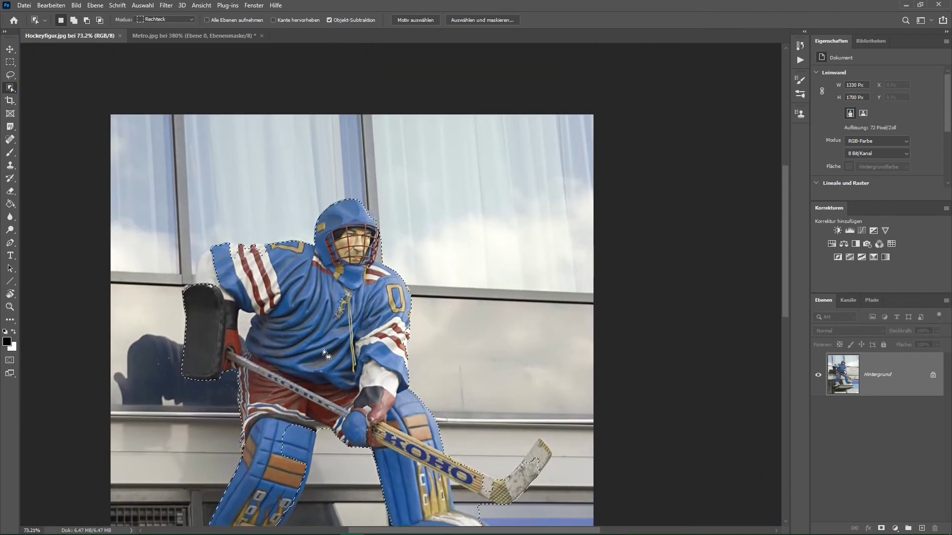
key("ctrl+d")
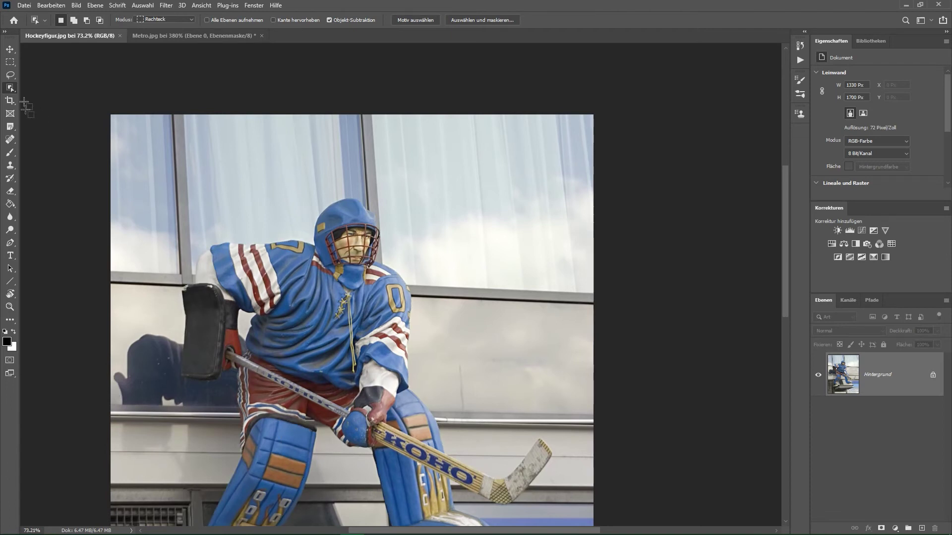
Choose the Magnetic Lasso tool and zoom in on the goalie's helmet.
left_click(9, 74)
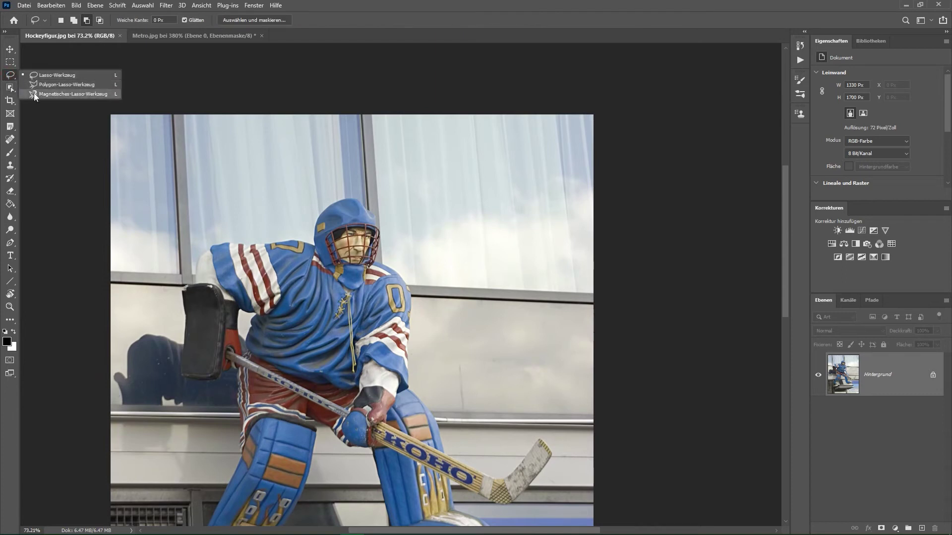
left_click(34, 92)
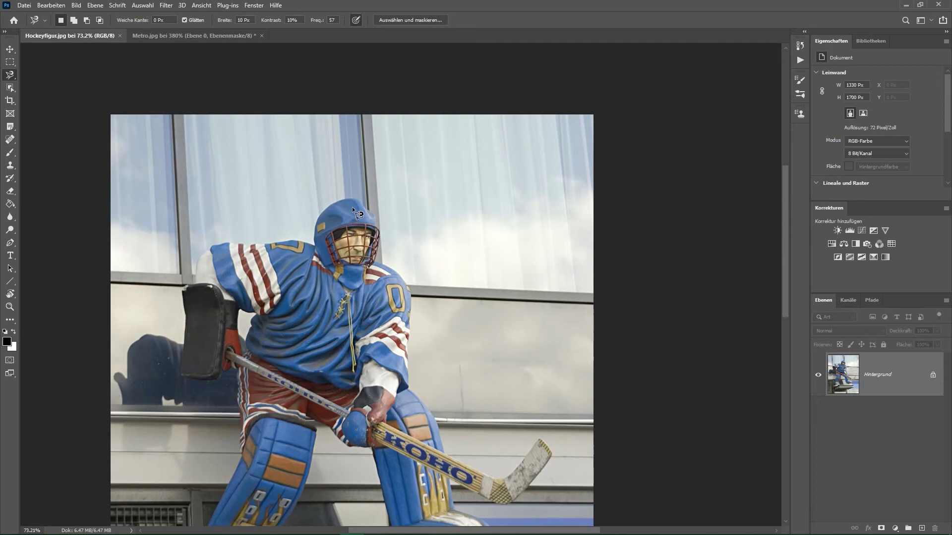
scroll(352, 211, "up", 1, "alt")
scroll(352, 211, "up", 2, "alt")
scroll(359, 216, "up", 1, "alt")
scroll(358, 215, "up", 1, "alt")
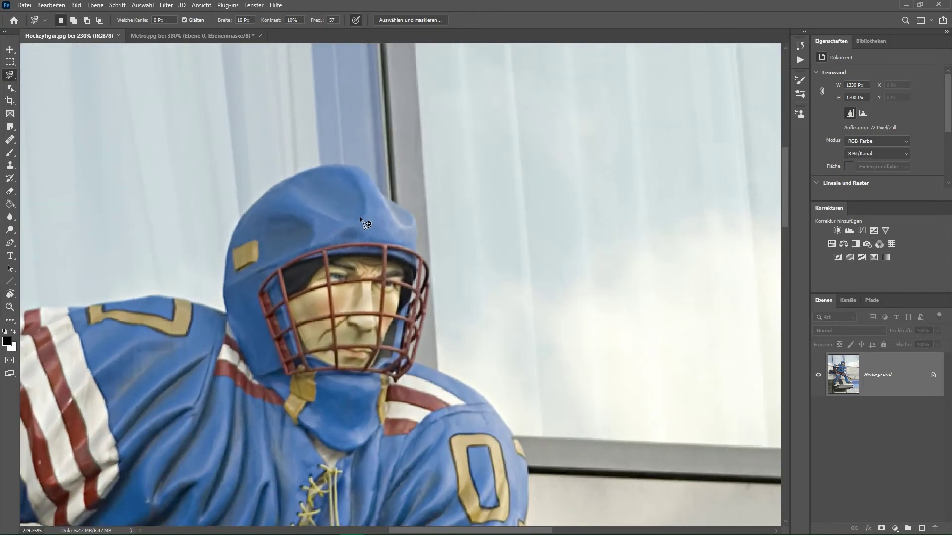
scroll(361, 217, "up", 1, "alt")
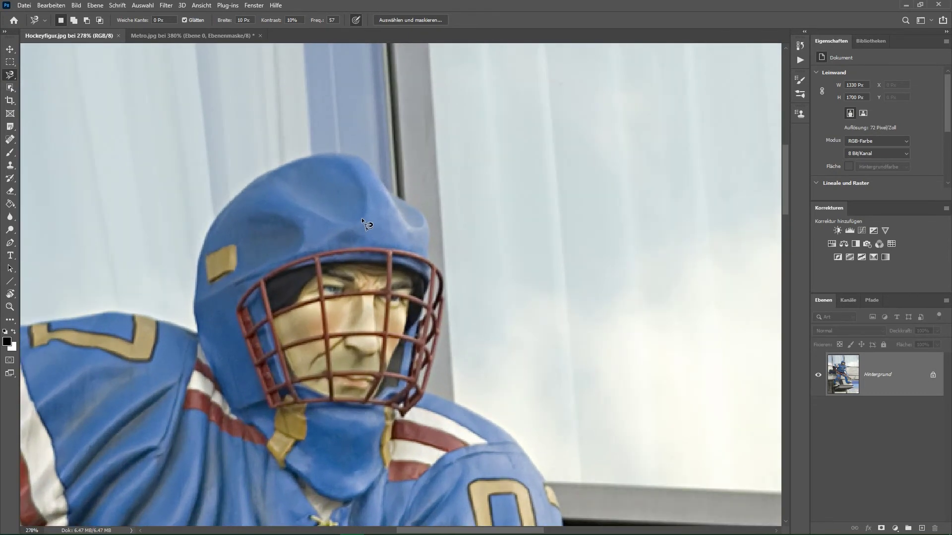
Trace the outline from the helmet's left edge past the face cage to the shoulder, removing stray anchors.
left_click(227, 202)
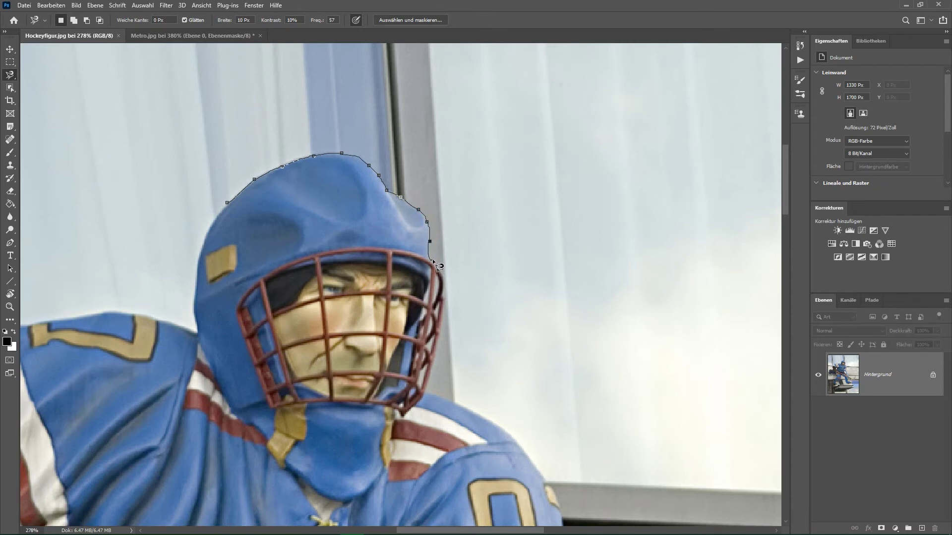
left_click(442, 269)
left_click(427, 391)
left_click(554, 502)
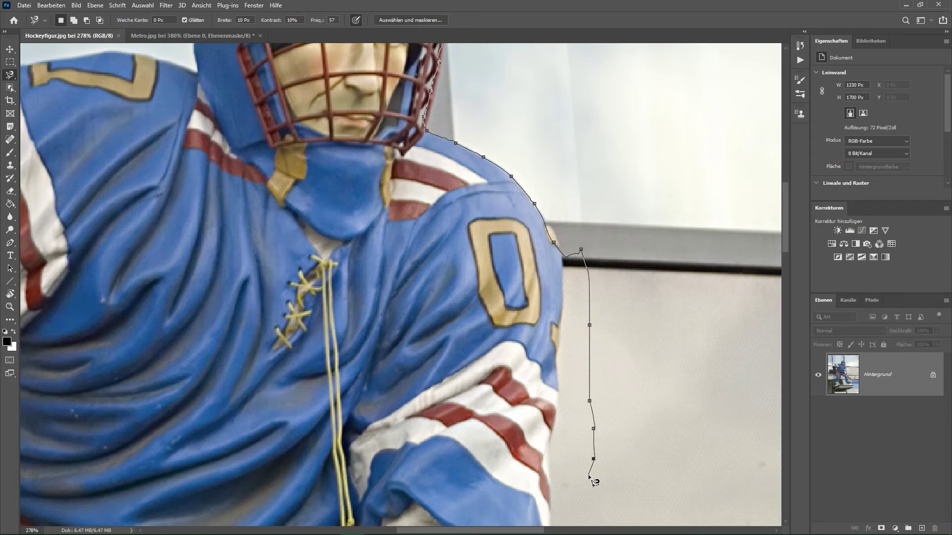
key("BackSpace")
key("BackSpace")
key("BackSpace")
key("BackSpace")
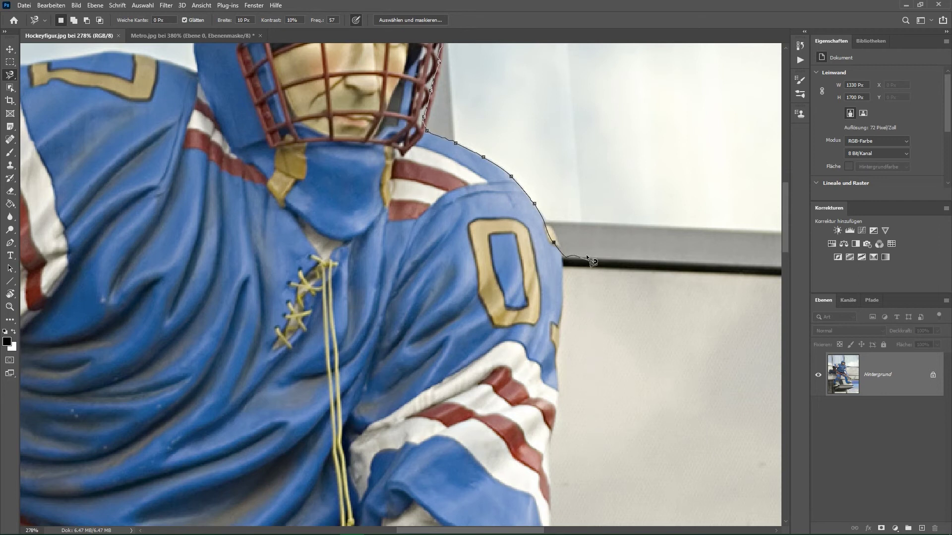
key("BackSpace")
key("BackSpace")
Extend the lasso outline from the shoulder down the sleeve's outer edge.
left_click(549, 226)
left_click(563, 324)
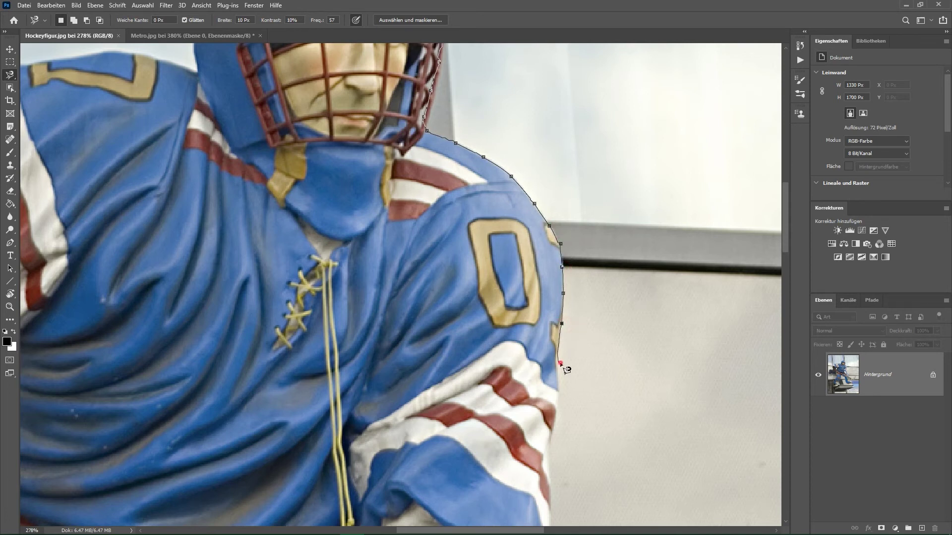
left_click(556, 404)
Anchor the outline along the lower sleeve and leg pad to the stick's upper edge.
left_click_drag(549, 494, 556, 86)
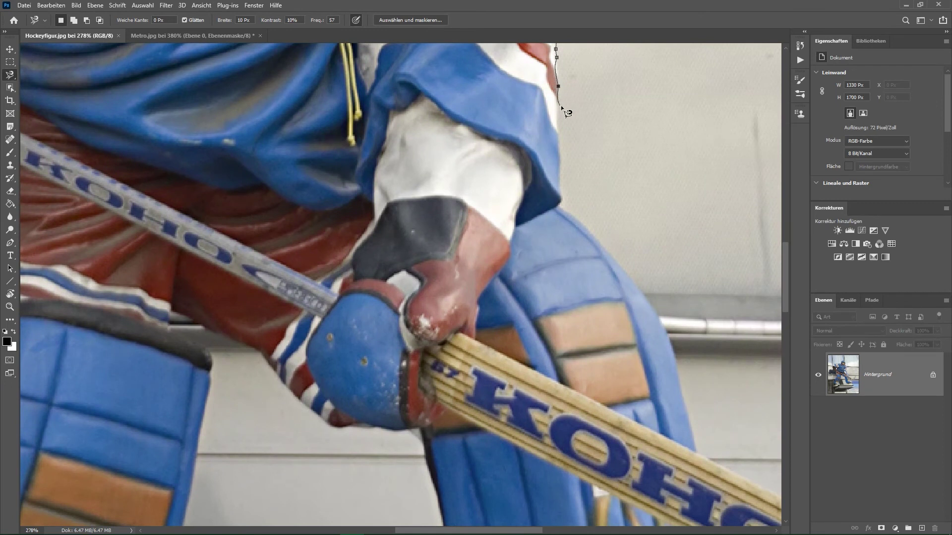
left_click(559, 130)
left_click(560, 156)
left_click(594, 233)
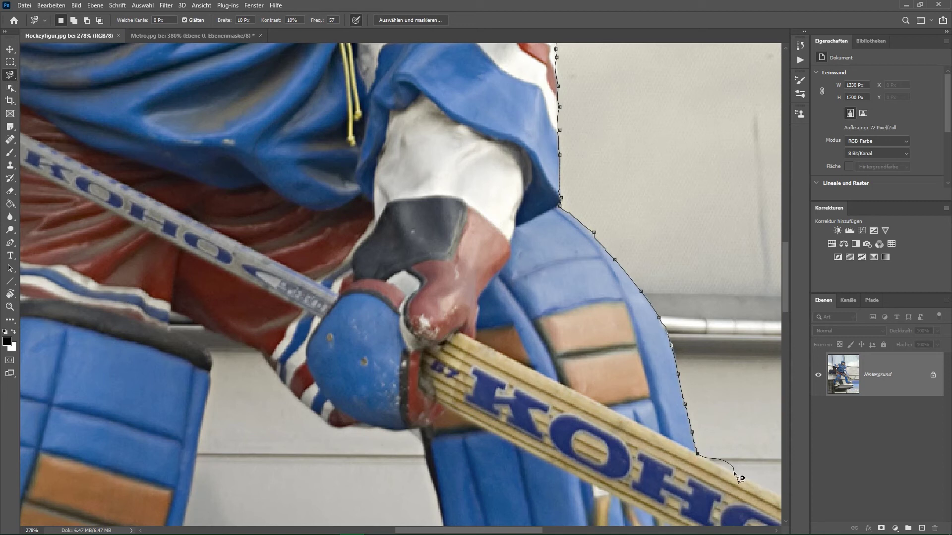
left_click(711, 462)
left_click(740, 476)
Trace around the stick blade, skate, both leg pads and jersey, closing the outline at the helmet.
left_click_drag(748, 481, 301, 203)
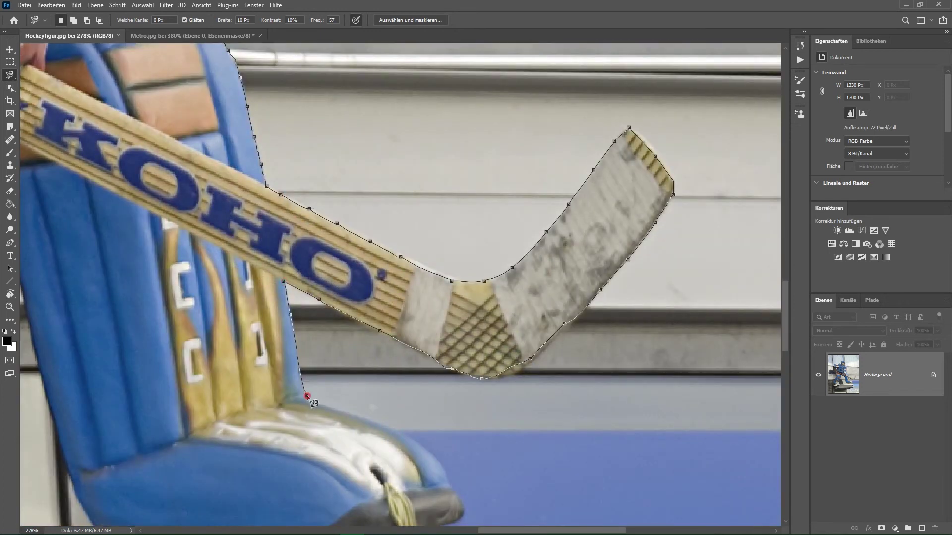
left_click_drag(311, 400, 201, 246)
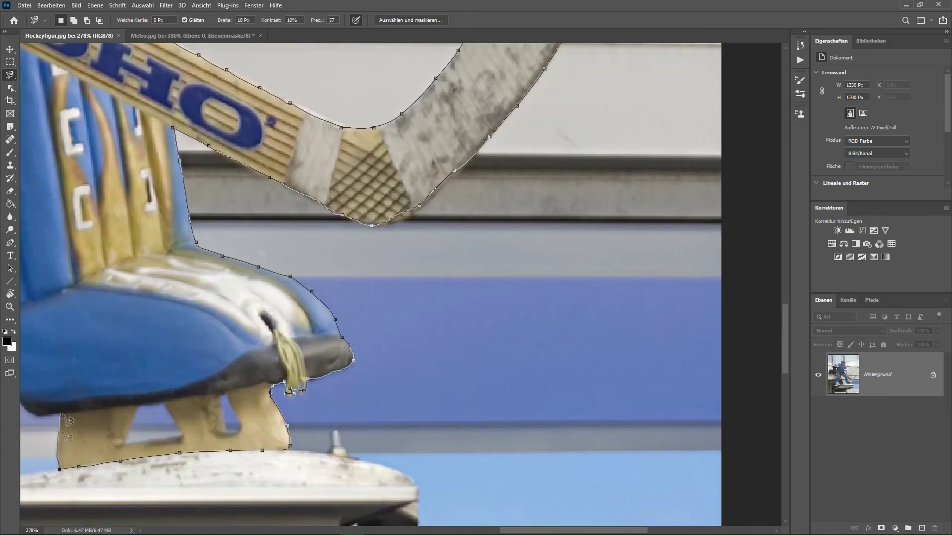
left_click_drag(68, 437, 314, 341)
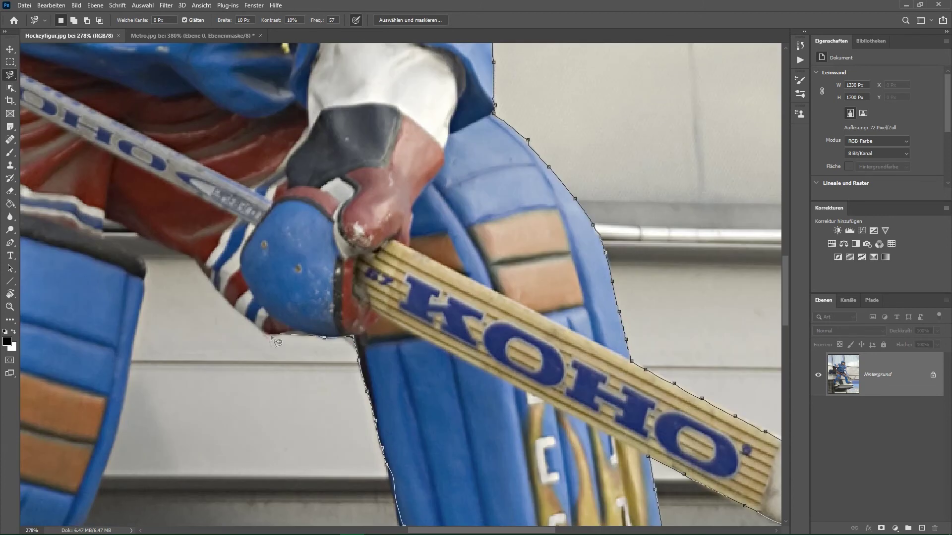
mouse_move(314, 341)
left_mouse_down()
mouse_move(253, 192)
mouse_move(183, 272)
left_mouse_up()
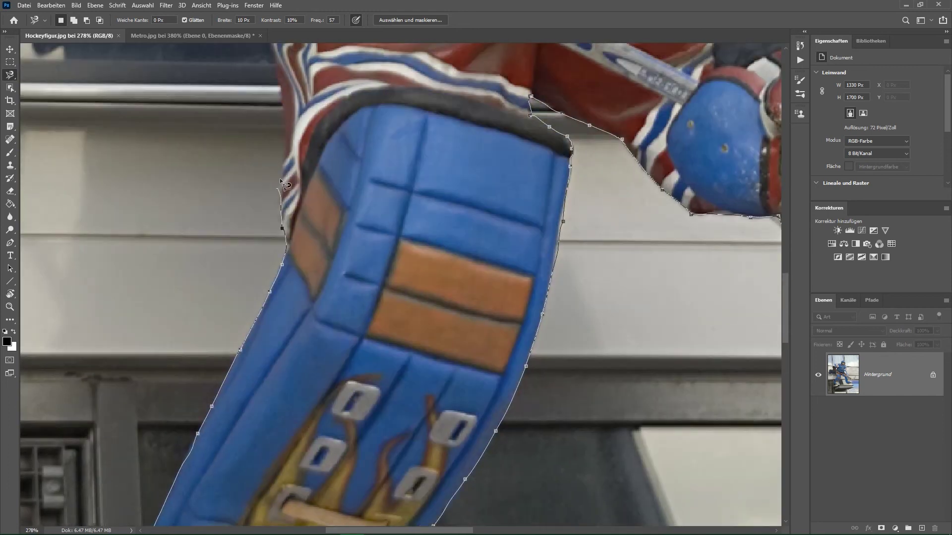
mouse_move(182, 272)
left_mouse_down()
mouse_move(298, 192)
mouse_move(296, 142)
mouse_move(425, 262)
left_mouse_up()
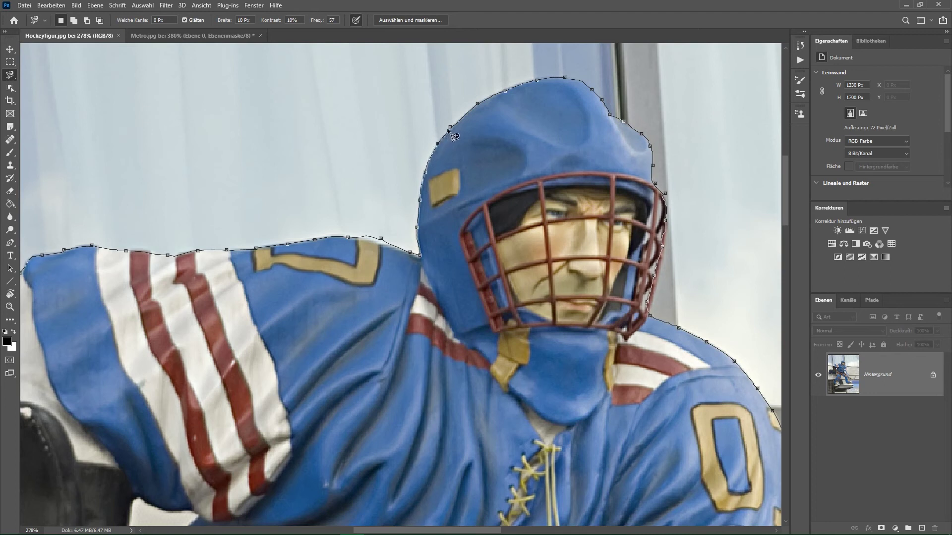
left_click(452, 131)
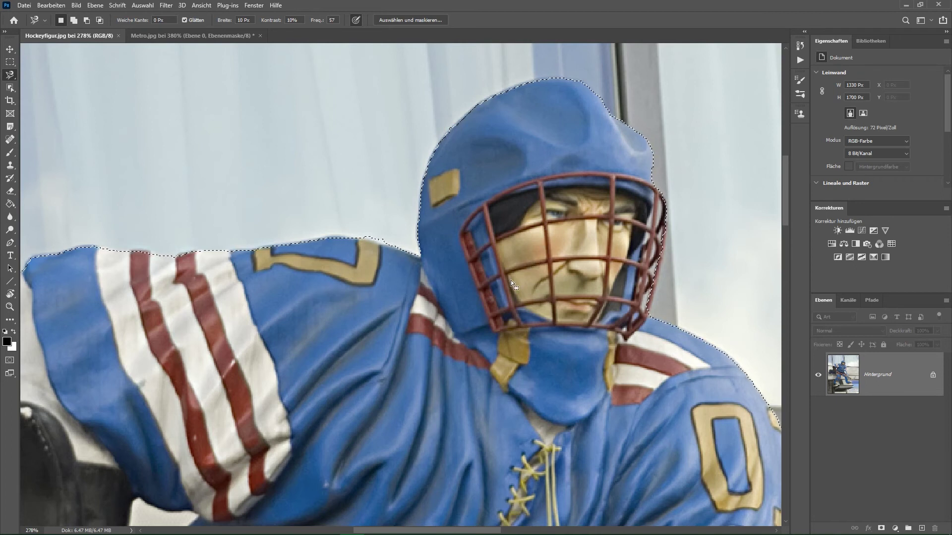
scroll(507, 275, "down", 5)
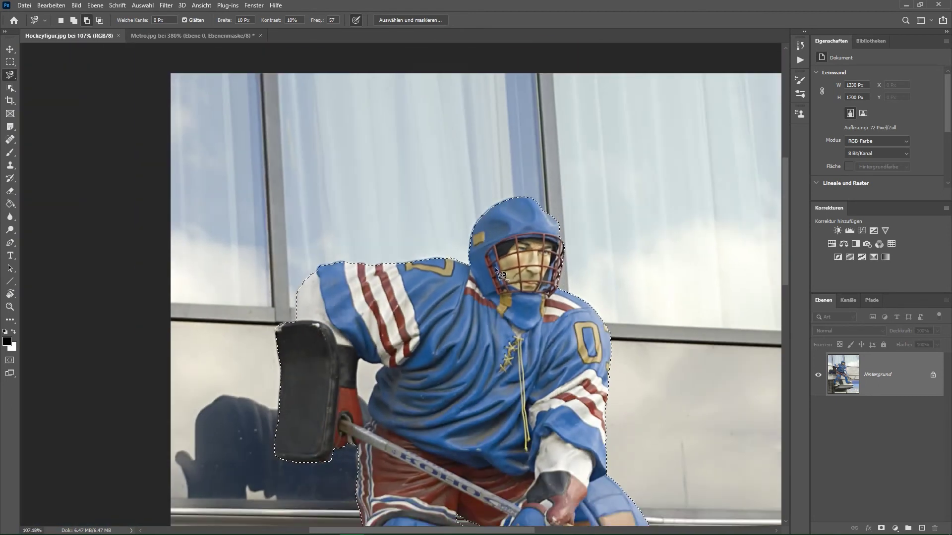
scroll(494, 267, "down", 2)
left_click_drag(492, 335, 422, 259)
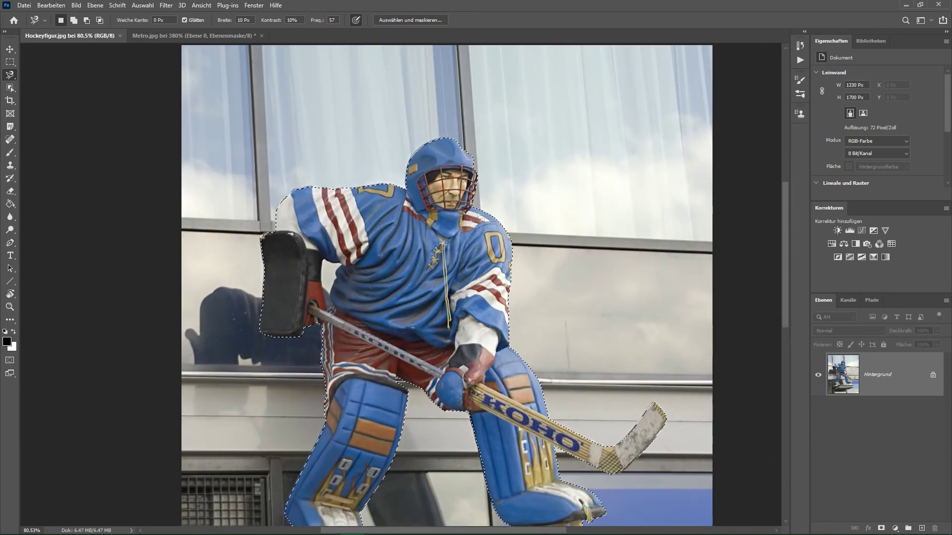
scroll(481, 189, "up", 4)
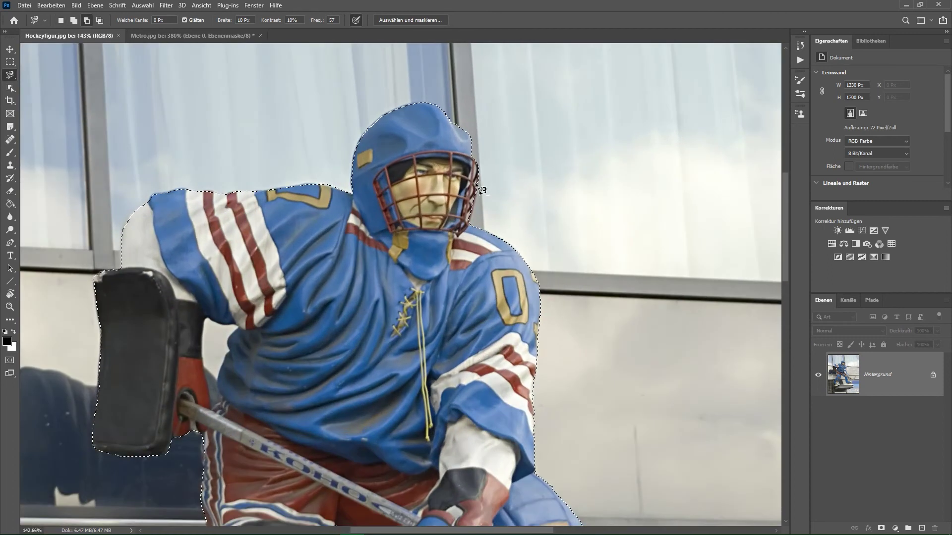
scroll(477, 189, "up", 2)
scroll(476, 188, "up", 2)
scroll(477, 188, "up", 2)
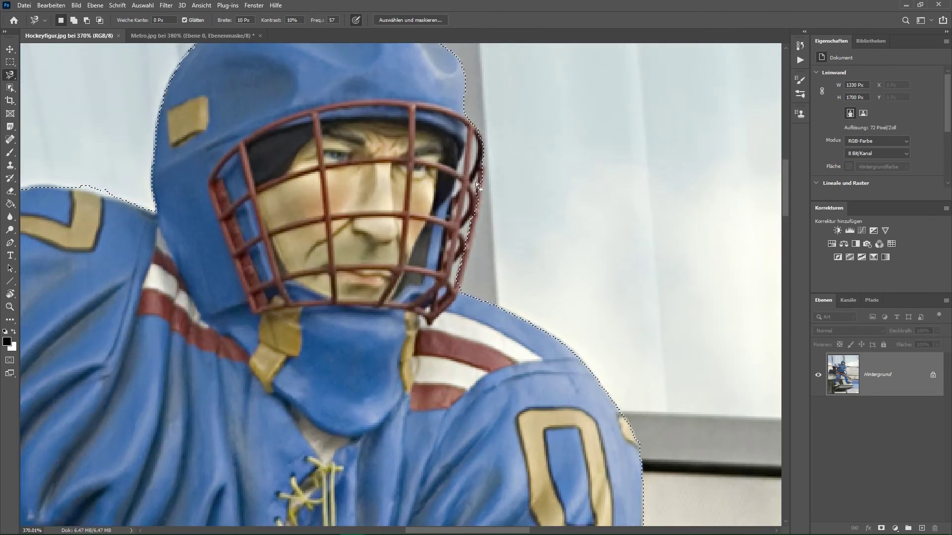
Use the Polygonal Lasso to fix the selection along the face cage's right edge.
right_click(10, 75)
left_click(46, 85)
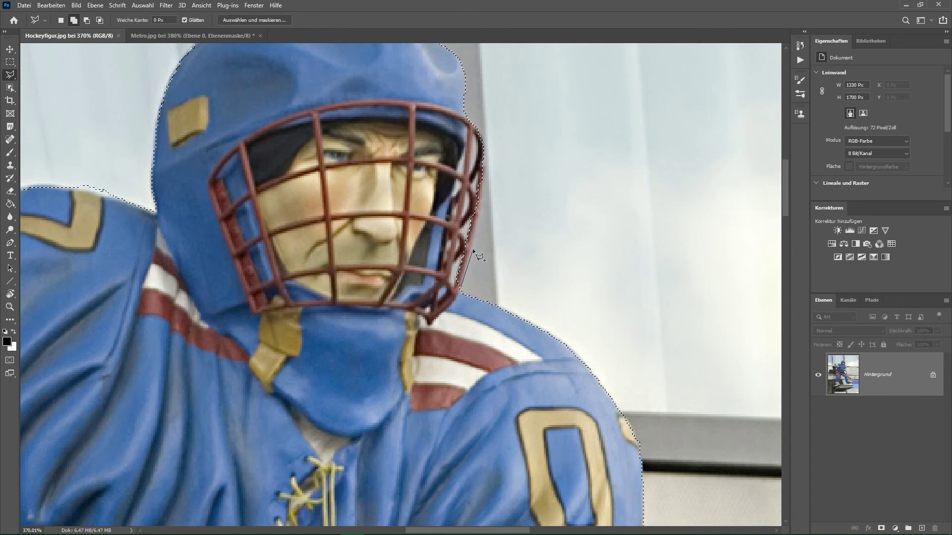
left_click(478, 209)
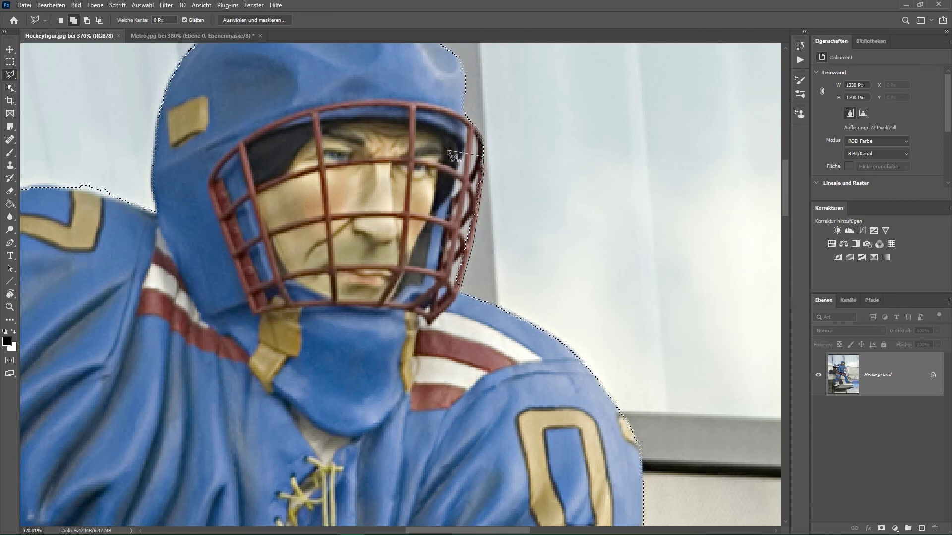
left_click(463, 296)
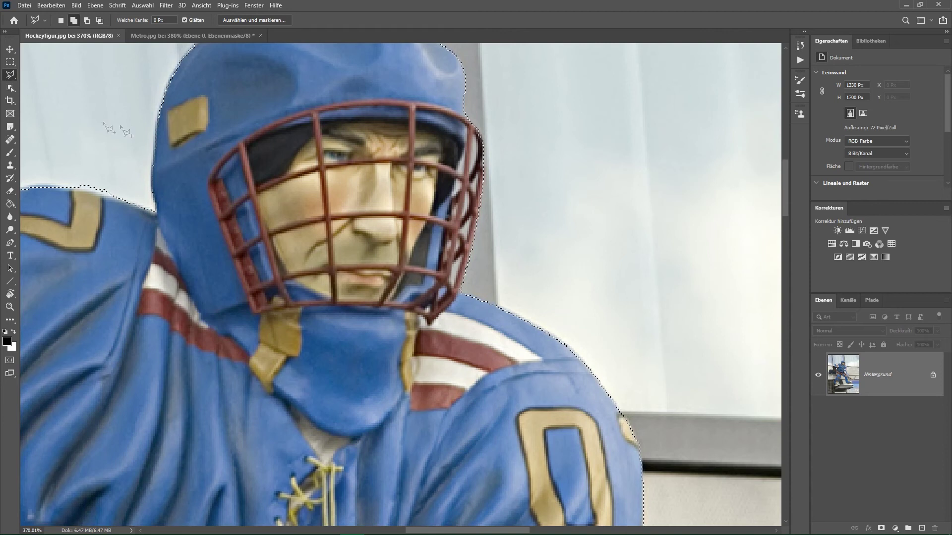
Switch to the Magic Wand in Subtract from Selection mode.
right_click(10, 77)
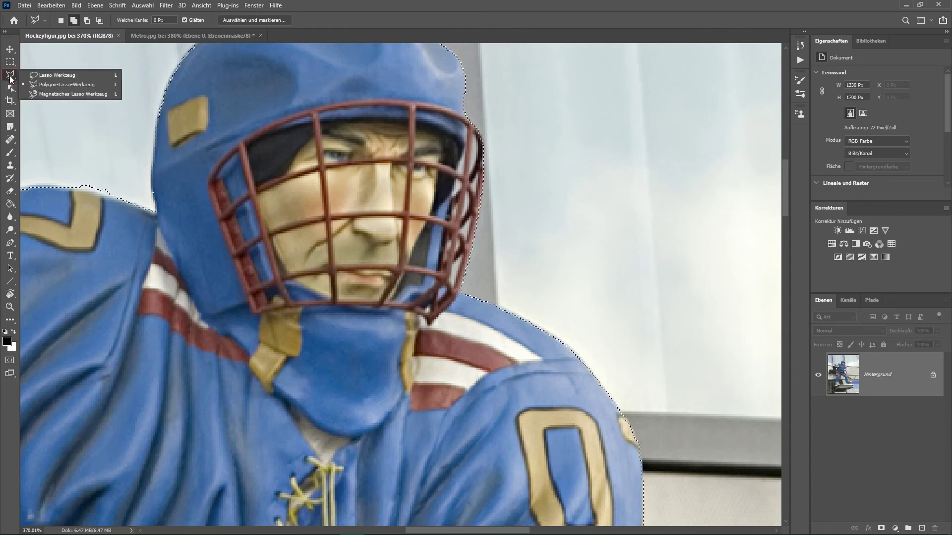
left_click(11, 88)
right_click(10, 88)
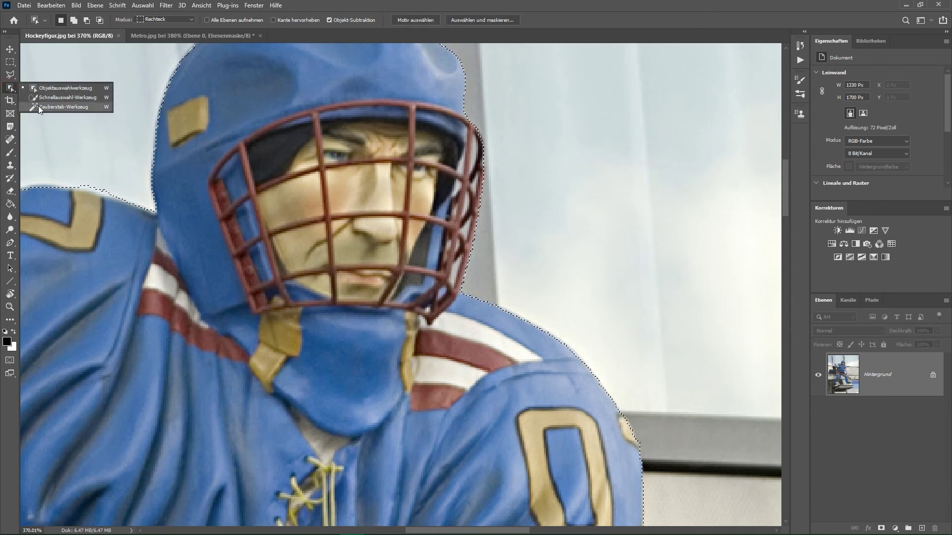
left_click(38, 105)
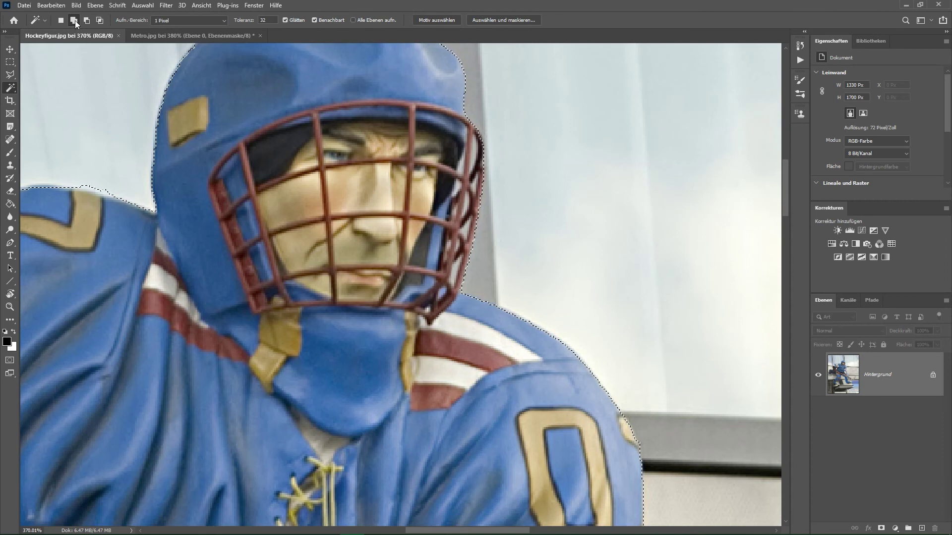
left_click(88, 20)
Subtract the white background patch beside the blocker from the selection with the Magic Wand.
scroll(473, 253, "down", 3)
scroll(395, 281, "up", 3)
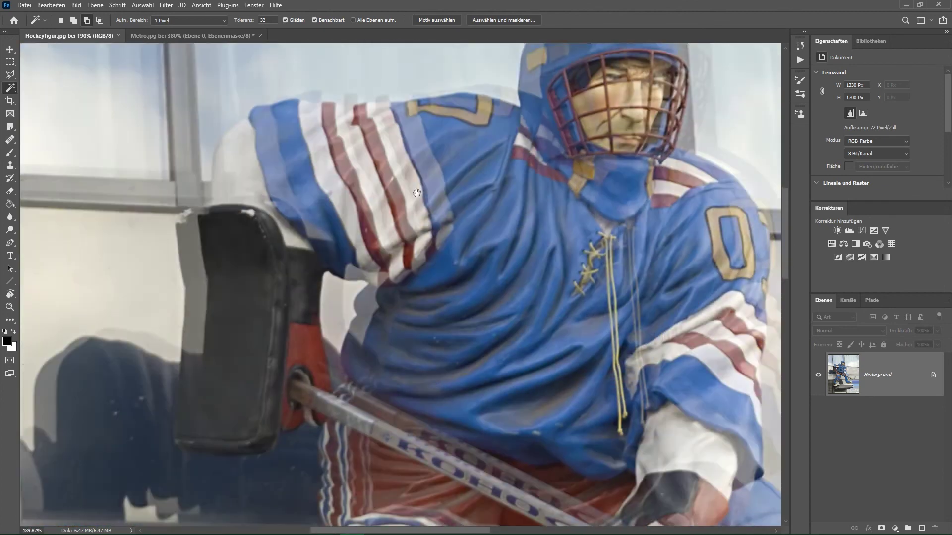
scroll(395, 282, "up", 2)
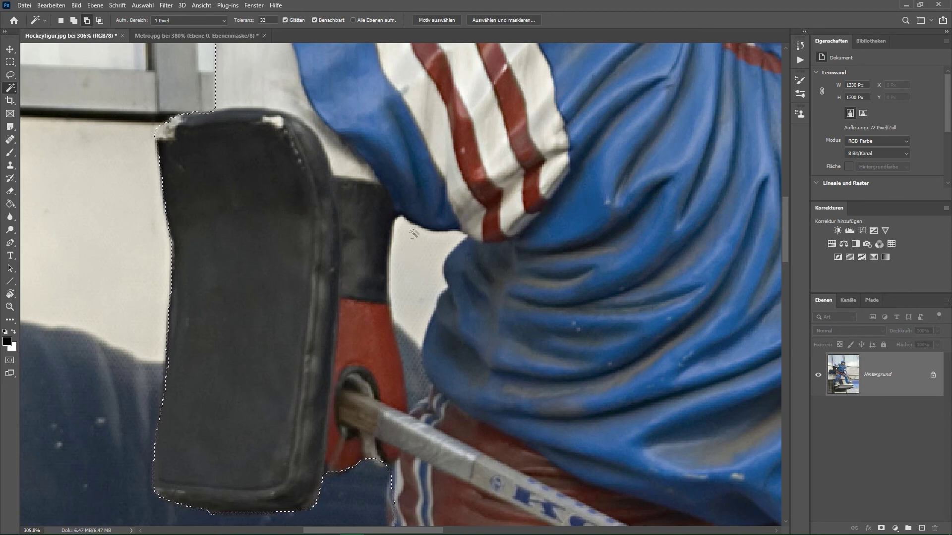
left_click(409, 270, "shift")
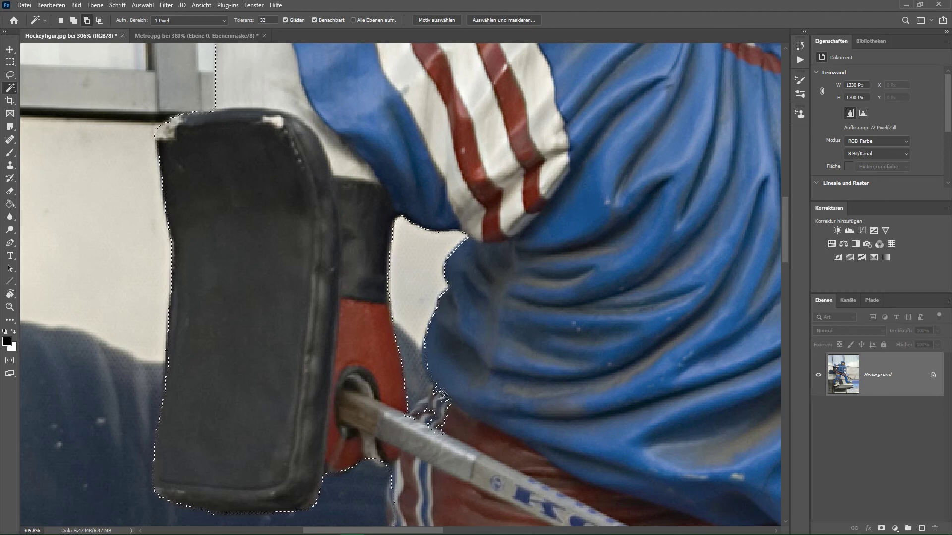
Lasso out the stray background near the stick and add a layer mask to Ebene 0.
left_click(10, 75)
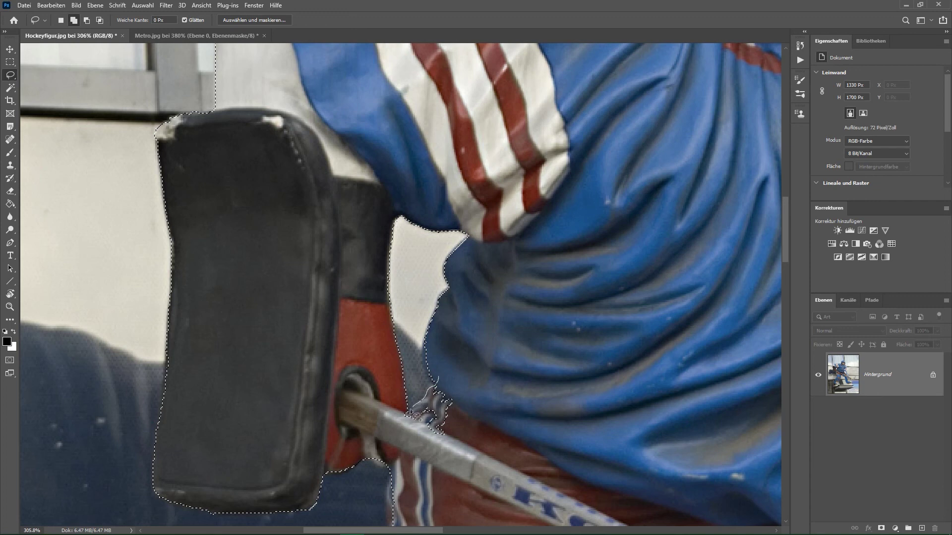
left_click_drag(448, 454, 439, 392)
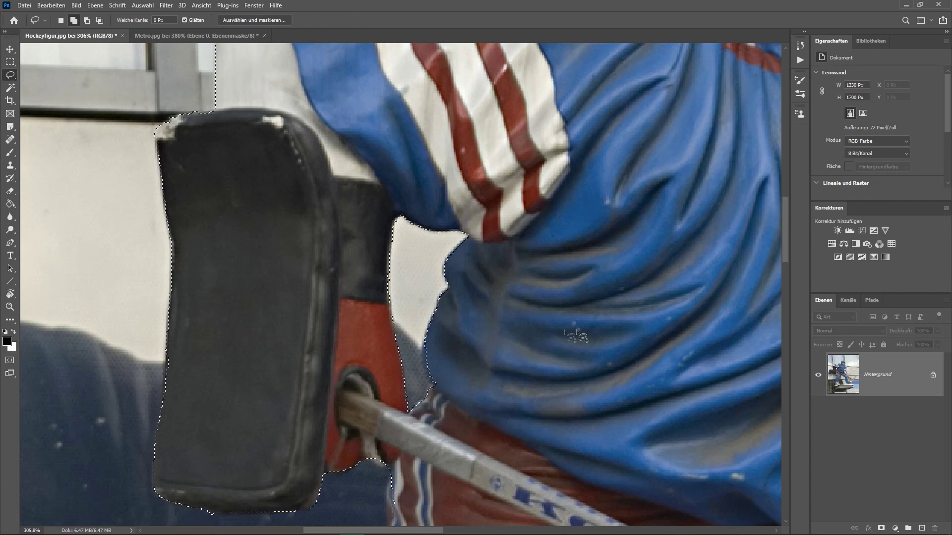
scroll(581, 316, "down", 2)
scroll(579, 314, "down", 3)
scroll(579, 313, "down", 2)
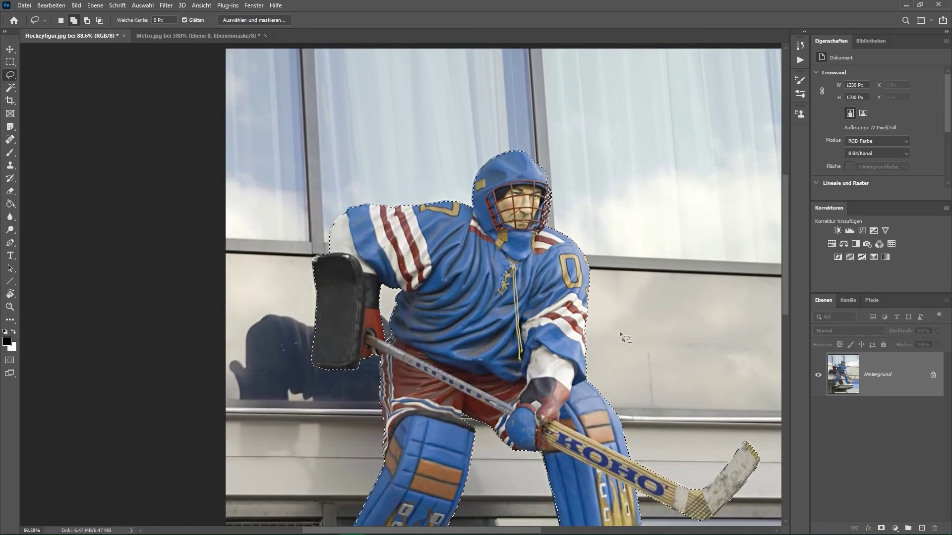
left_click(884, 530)
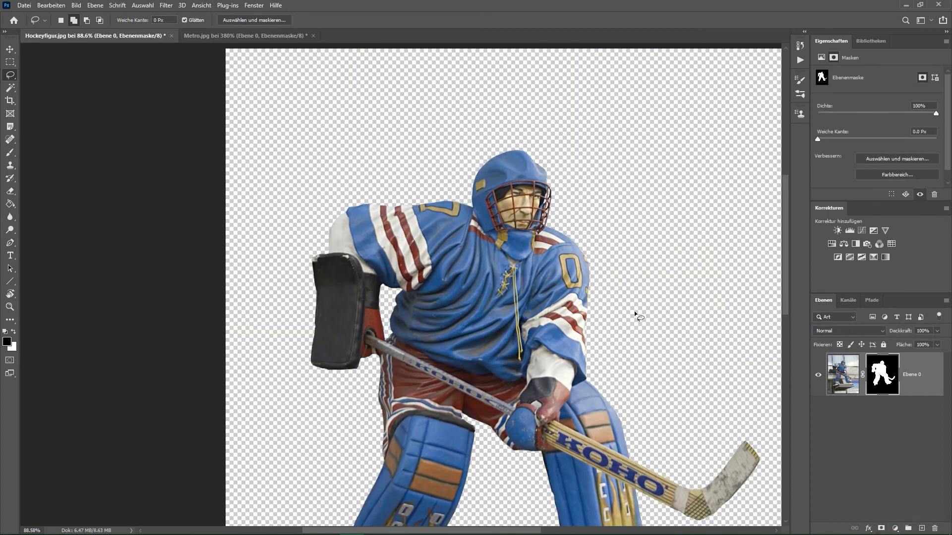